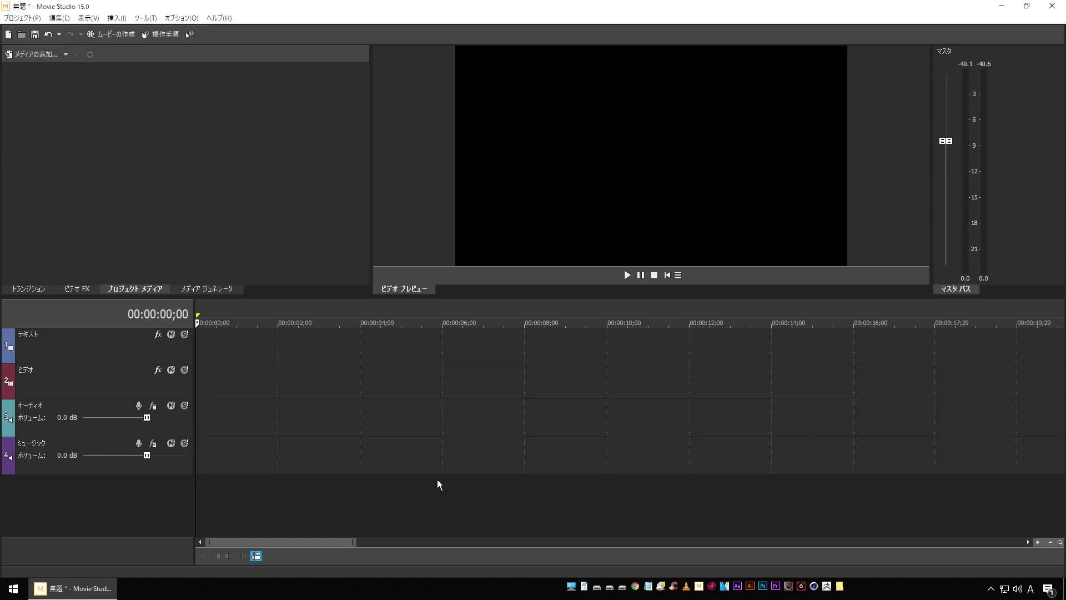
Step: Import green_01.mp4 into the project media and place it at the start of the video track
{"action": "left_click", "coordinate": [34, 54]}
{"action": "left_click", "coordinate": [477, 189]}
{"action": "left_click", "coordinate": [541, 502]}
{"action": "left_click_drag", "start_coordinate": [42, 91], "coordinate": [161, 404]}
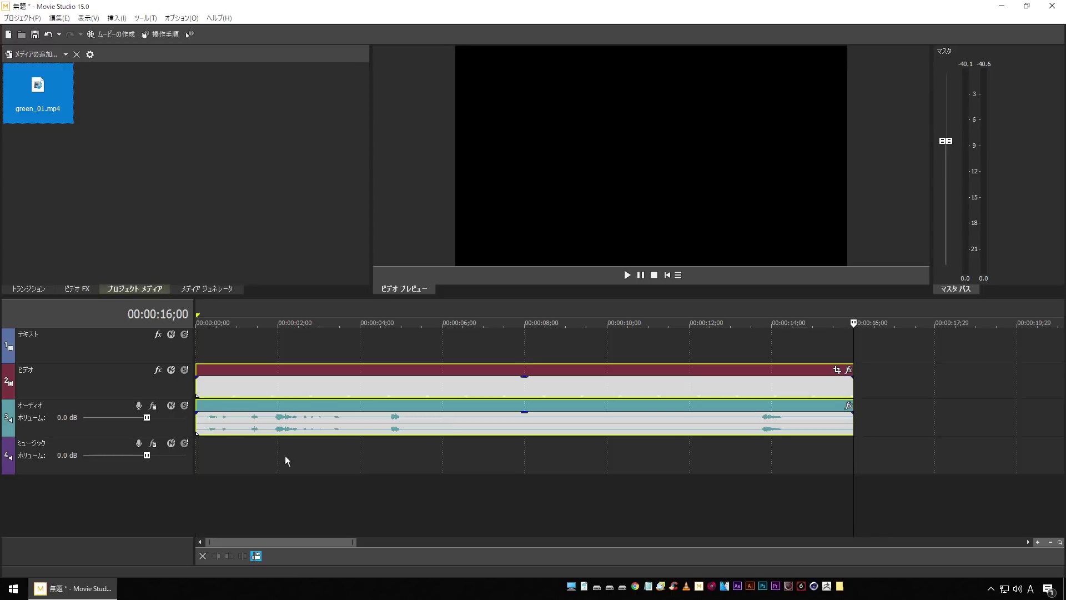
Step: Split the green-screen clip shortly after the 8-second mark, delete the part before the split, and play back the remainder
{"action": "left_click", "coordinate": [455, 498]}
{"action": "key", "text": "space"}
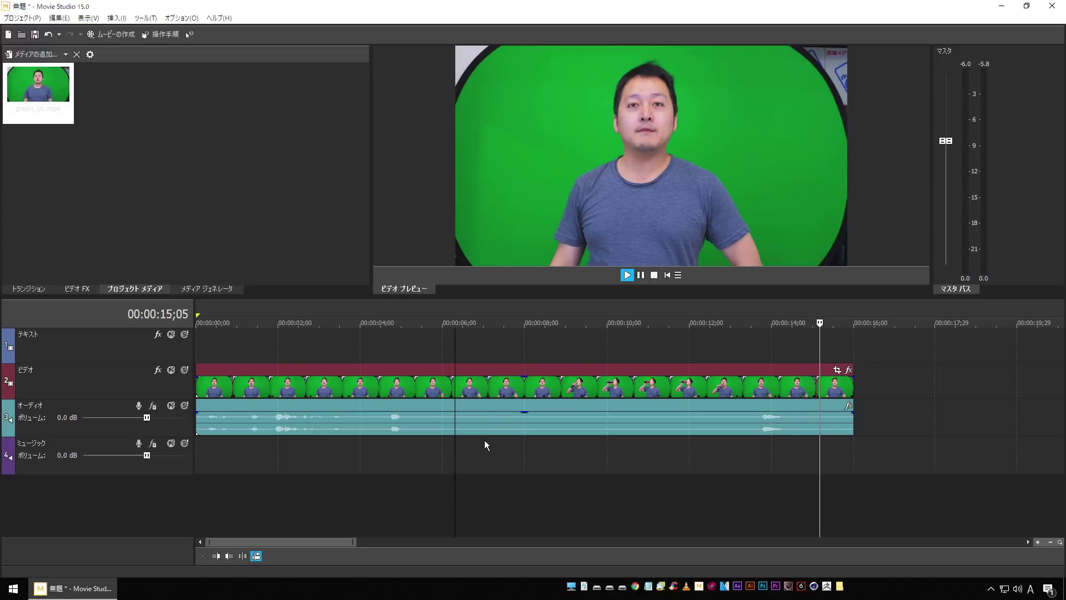
{"action": "left_click", "coordinate": [502, 387]}
{"action": "key", "text": "space"}
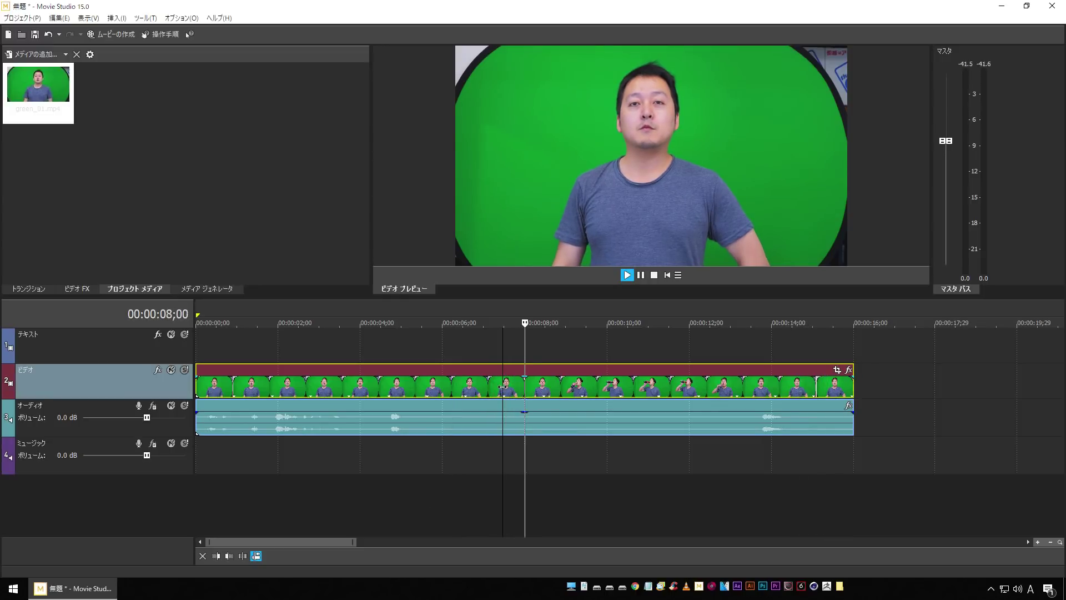
{"action": "left_click", "coordinate": [505, 387]}
{"action": "left_click", "coordinate": [574, 388]}
{"action": "left_click", "coordinate": [531, 390]}
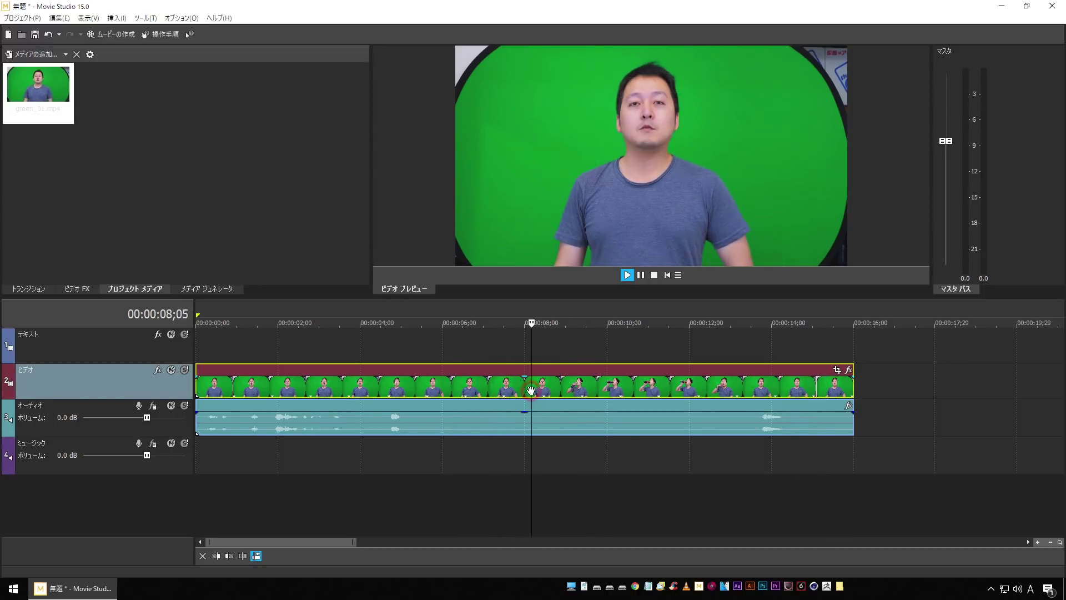
{"action": "key", "text": "space"}
{"action": "key", "text": "s"}
{"action": "left_click", "coordinate": [476, 387]}
{"action": "key", "text": "Delete"}
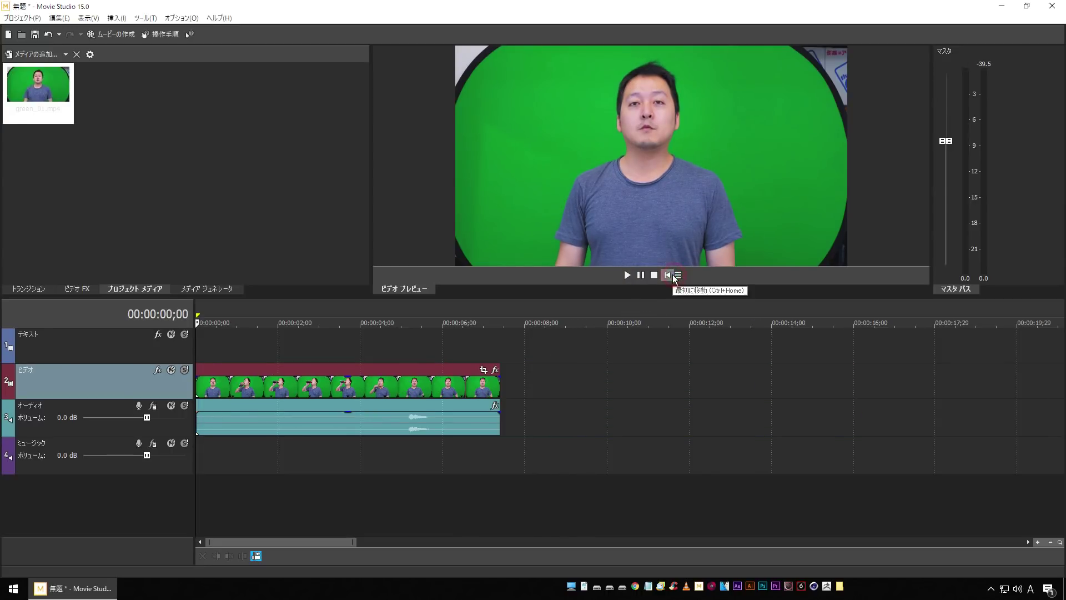
{"action": "left_click", "coordinate": [627, 275]}
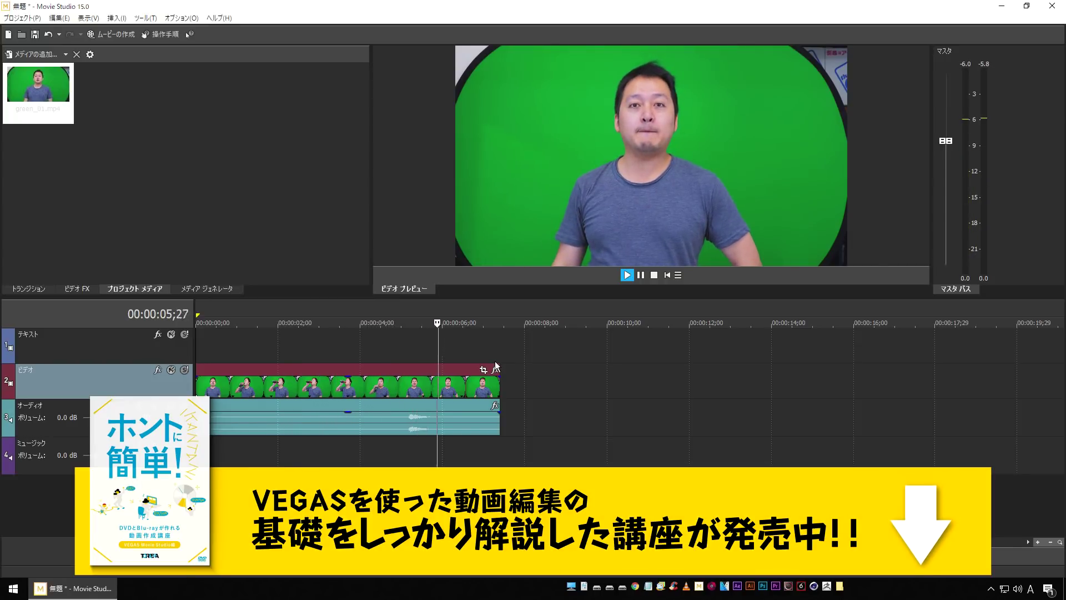
{"action": "key", "text": "space"}
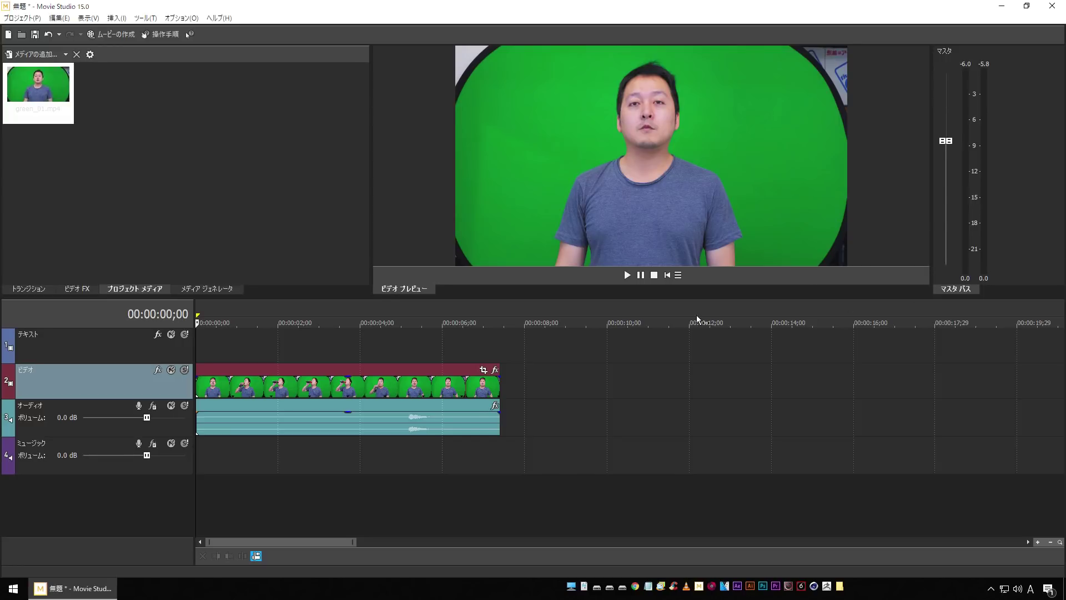
Step: Add the VEGAS Cookie Cutter (クッキー カッター) effect to the trimmed green-screen clip
{"action": "left_click", "coordinate": [494, 370]}
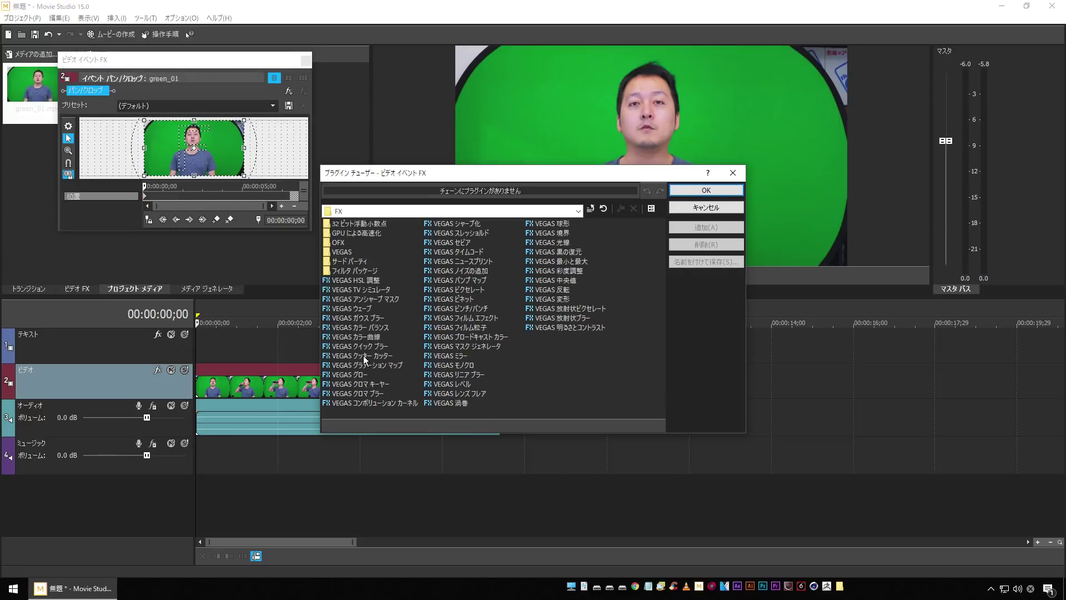
{"action": "left_click", "coordinate": [365, 356]}
{"action": "left_click", "coordinate": [694, 232]}
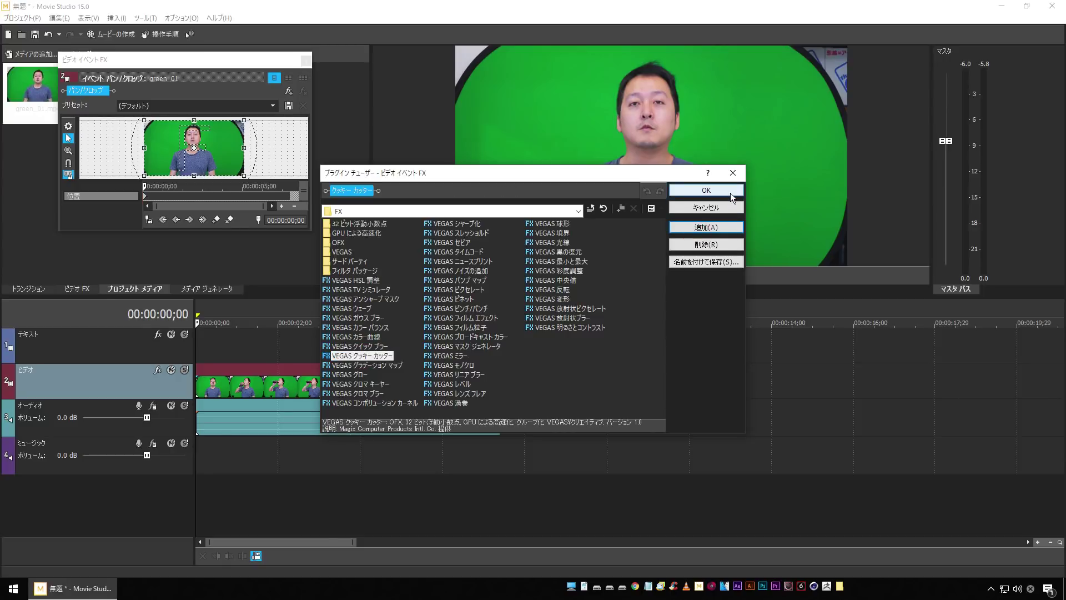
{"action": "left_click", "coordinate": [730, 191]}
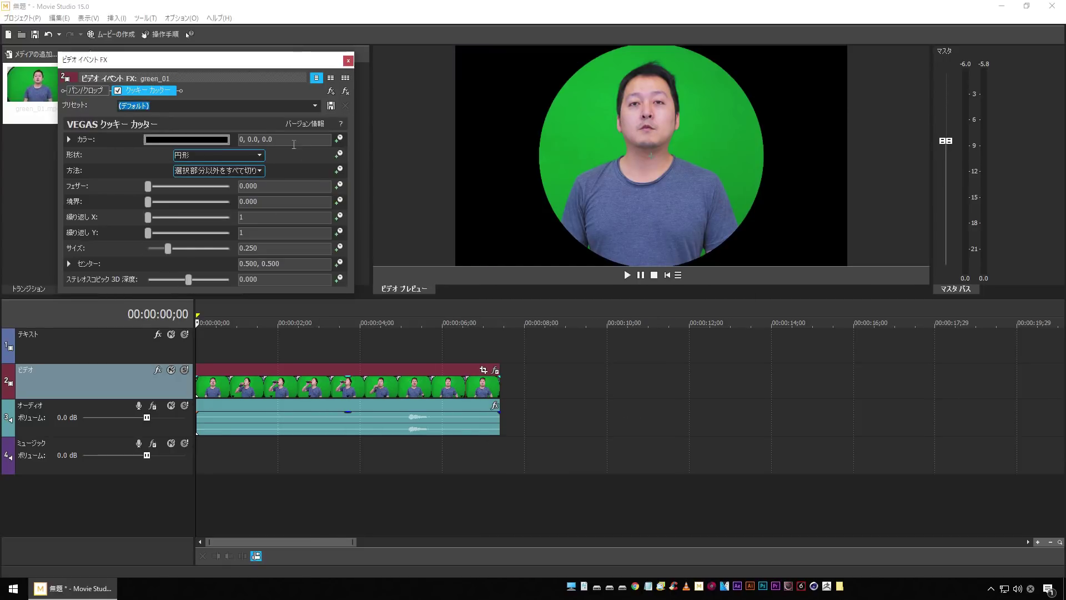
Step: Set the Cookie Cutter color to pink (325, 0.88, 0.94) and its border to 0.020
{"action": "left_click", "coordinate": [185, 140]}
{"action": "left_click_drag", "start_coordinate": [218, 185], "coordinate": [219, 168]}
{"action": "left_click", "coordinate": [194, 179]}
{"action": "left_click", "coordinate": [296, 151]}
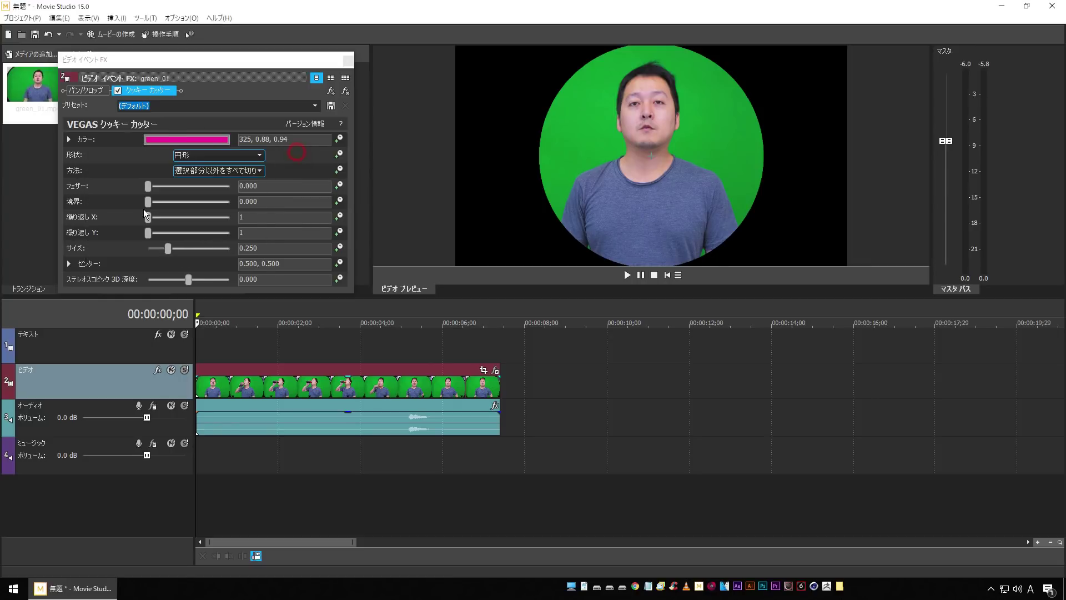
{"action": "left_click_drag", "start_coordinate": [147, 202], "coordinate": [149, 201]}
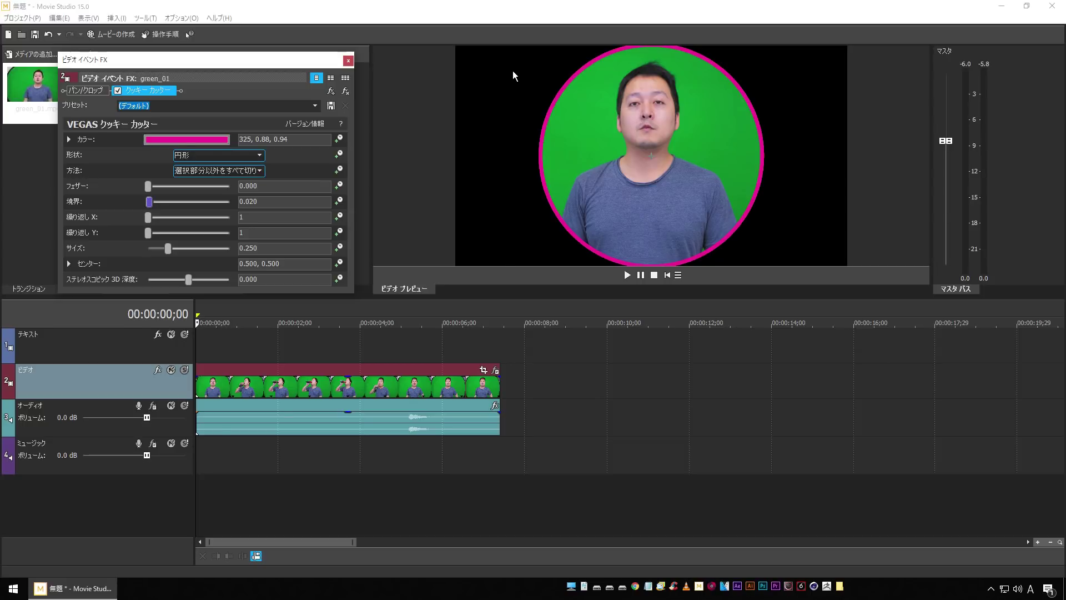
{"action": "left_click", "coordinate": [348, 61]}
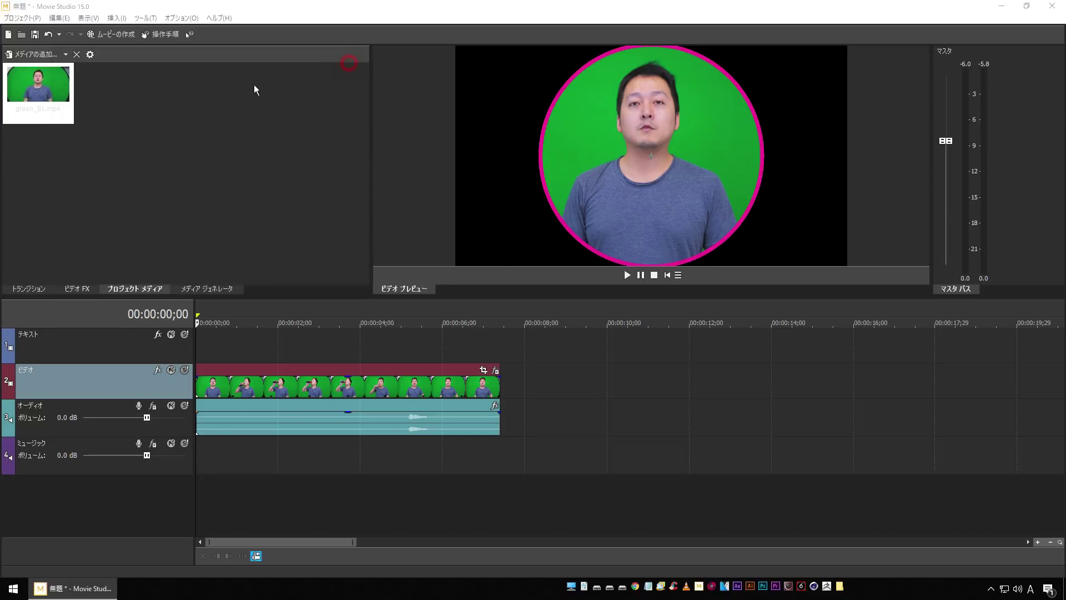
Step: Place a red solid color on a new track beneath the video track and shorten it to the clip's end
{"action": "left_click", "coordinate": [75, 291]}
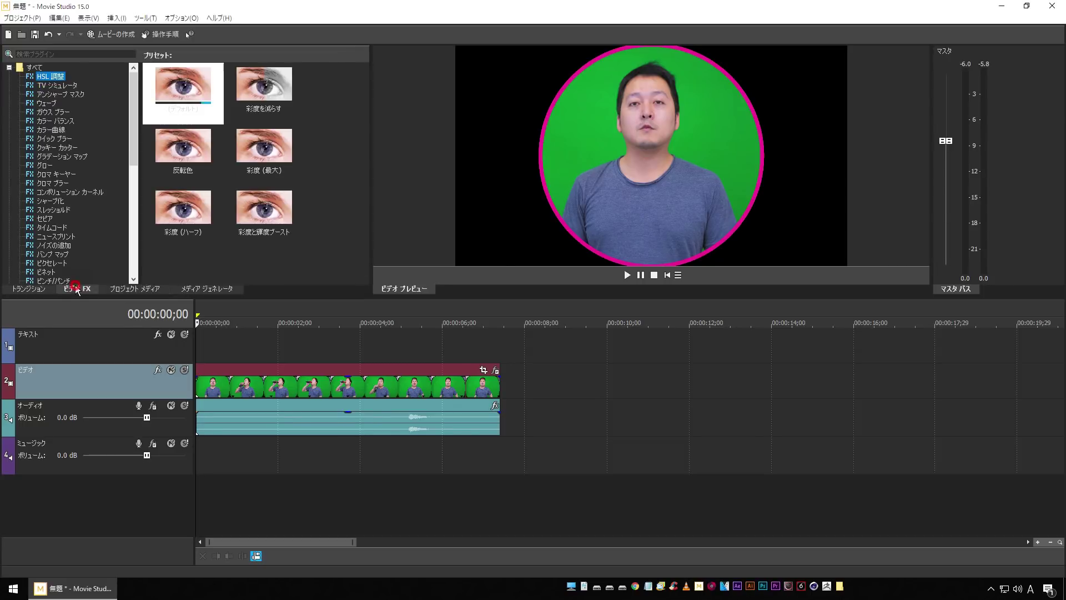
{"action": "left_click", "coordinate": [210, 289]}
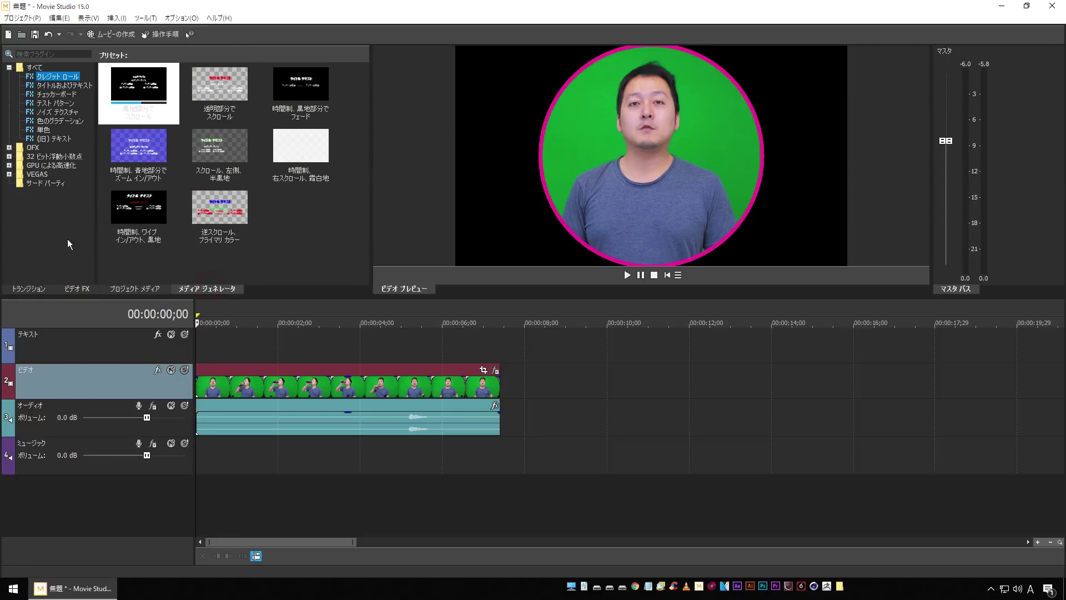
{"action": "left_click", "coordinate": [44, 129]}
{"action": "left_click_drag", "start_coordinate": [299, 86], "coordinate": [37, 415]}
{"action": "left_click_drag", "start_coordinate": [606, 422], "coordinate": [500, 422]}
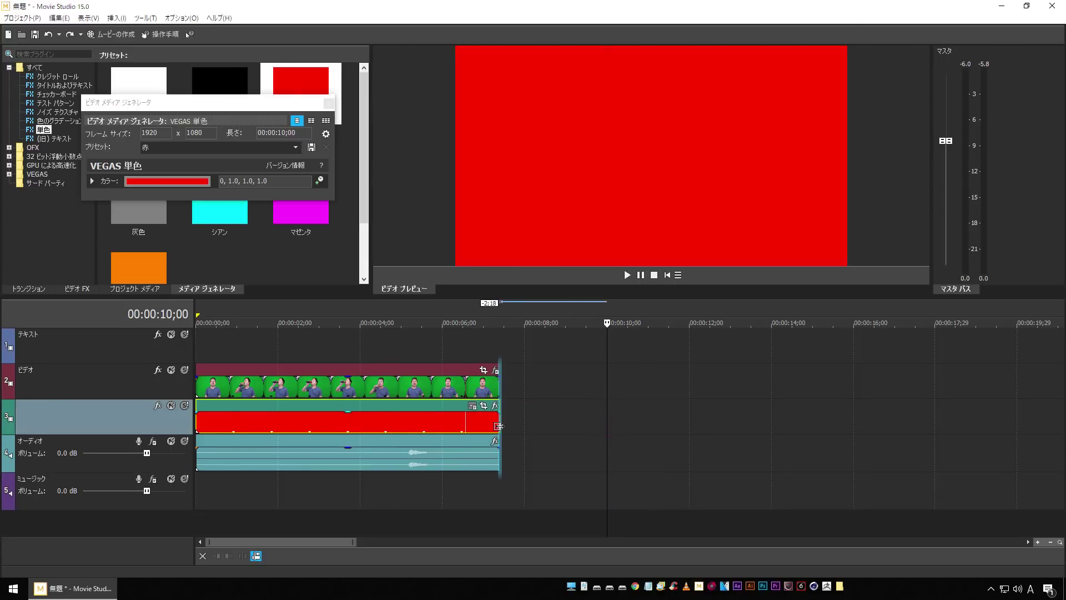
{"action": "left_click", "coordinate": [305, 391]}
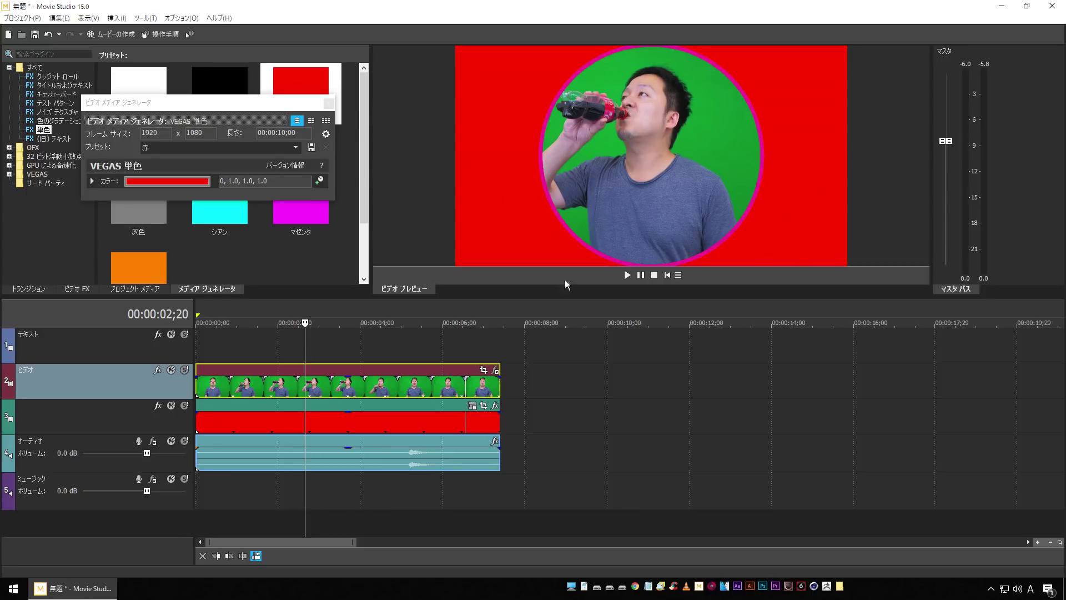
Step: Set the clip's Cookie Cutter size to 0.367 and move its center to 0.486, 0.348
{"action": "left_click", "coordinate": [94, 182]}
{"action": "left_click", "coordinate": [494, 370]}
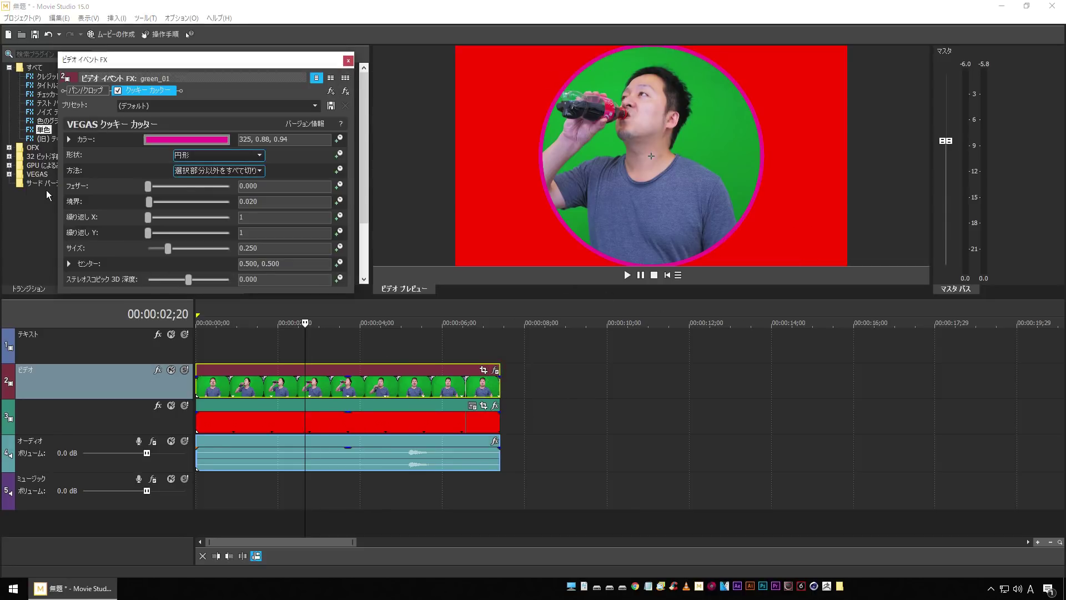
{"action": "left_click_drag", "start_coordinate": [168, 251], "coordinate": [177, 251]}
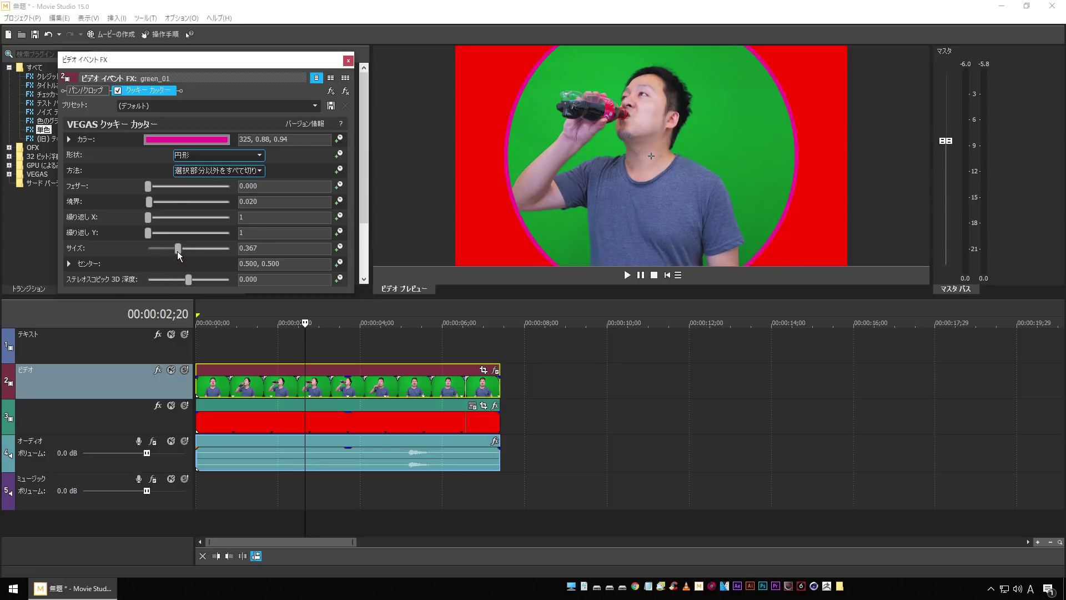
{"action": "left_click", "coordinate": [70, 264]}
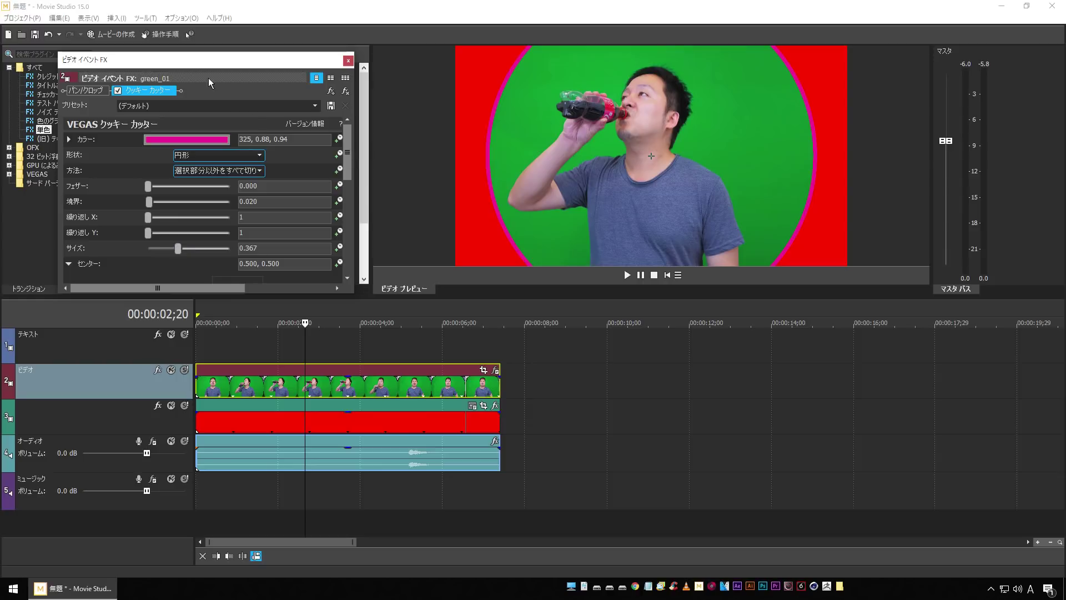
{"action": "left_click_drag", "start_coordinate": [238, 302], "coordinate": [235, 313]}
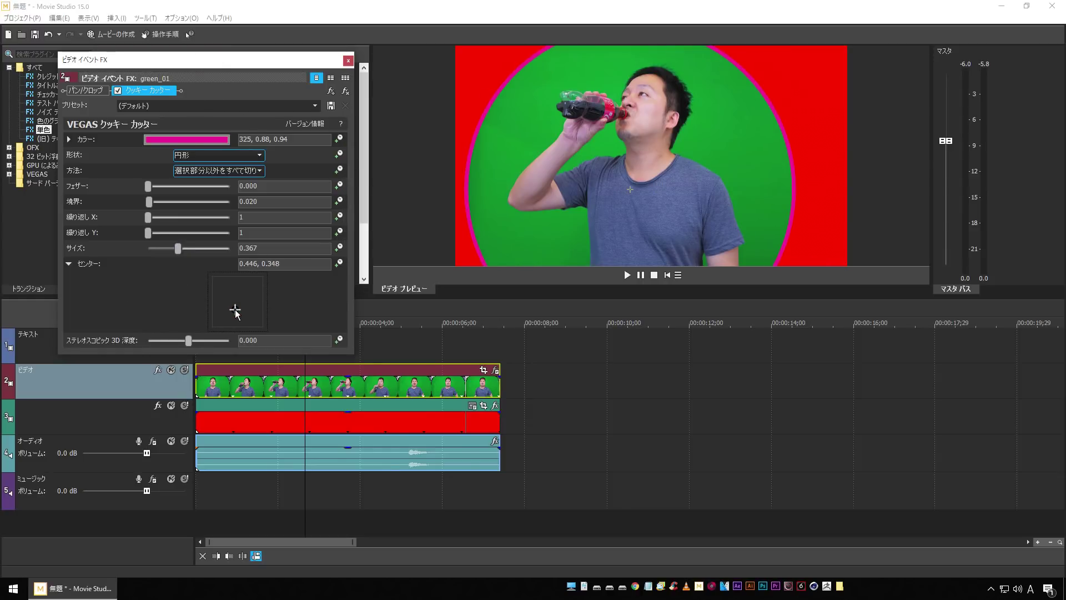
{"action": "key", "text": "Right"}
{"action": "key", "text": "Right"}
{"action": "key", "text": "Right"}
{"action": "key", "text": "Right"}
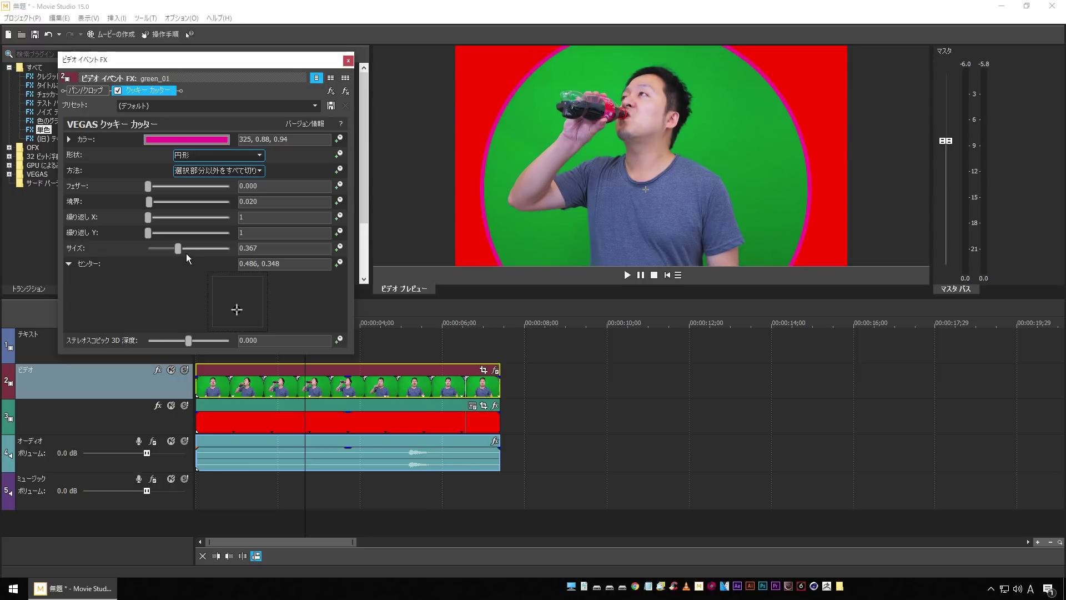
Step: Set the Cookie Cutter size to 0.406 and its border to 0.000, and play the clip from the start
{"action": "left_click_drag", "start_coordinate": [176, 246], "coordinate": [181, 265]}
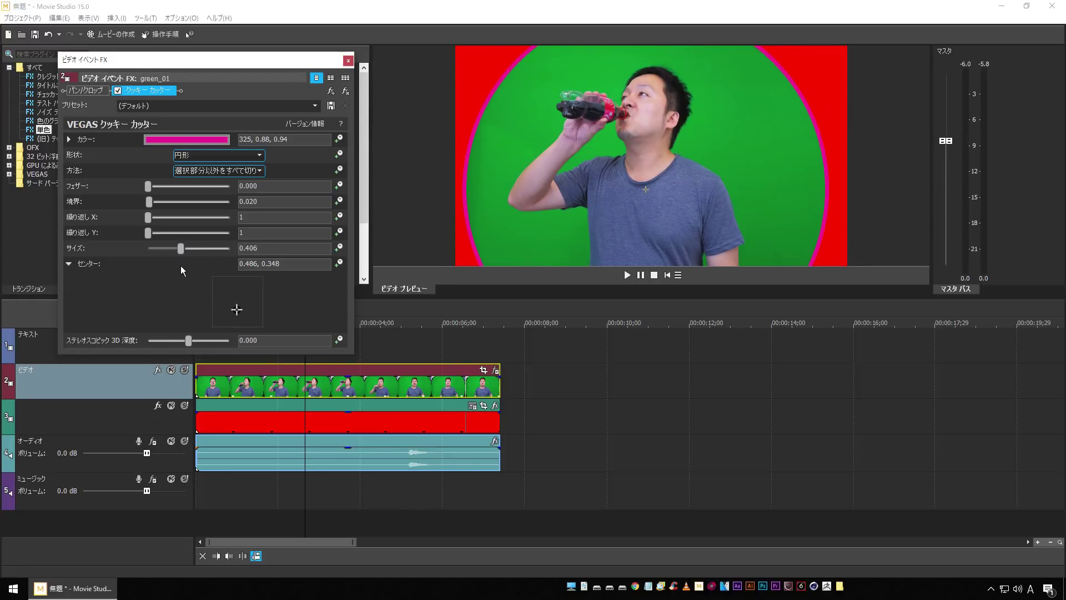
{"action": "left_click_drag", "start_coordinate": [149, 206], "coordinate": [144, 198]}
{"action": "left_click", "coordinate": [667, 274]}
{"action": "key", "text": "space"}
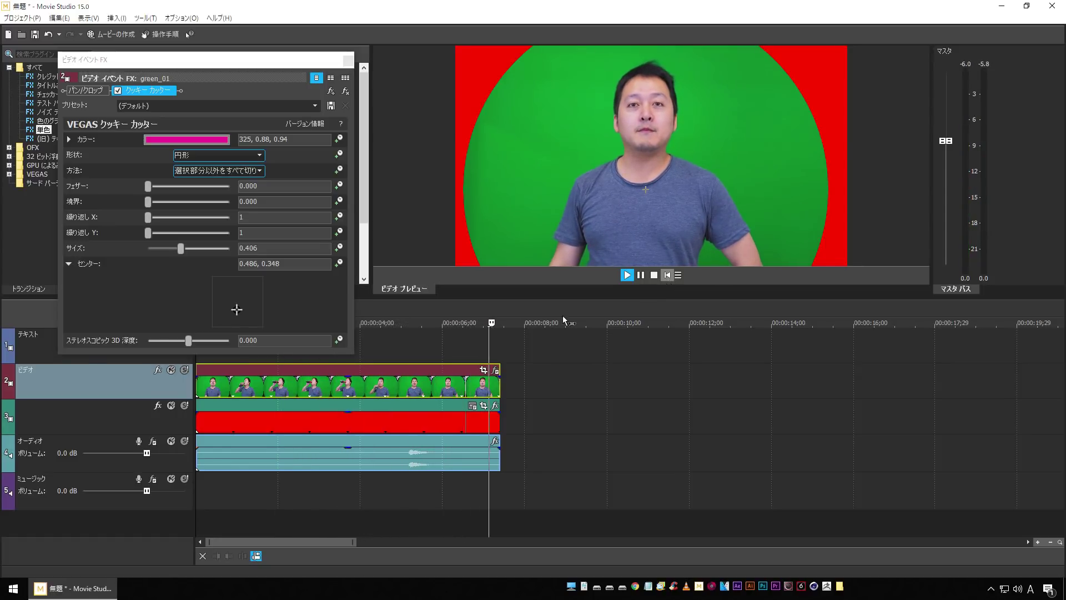
Step: Switch the Cookie Cutter effect off and on repeatedly to compare the clip with and without the circular crop
{"action": "left_click", "coordinate": [118, 92]}
{"action": "left_click", "coordinate": [117, 92]}
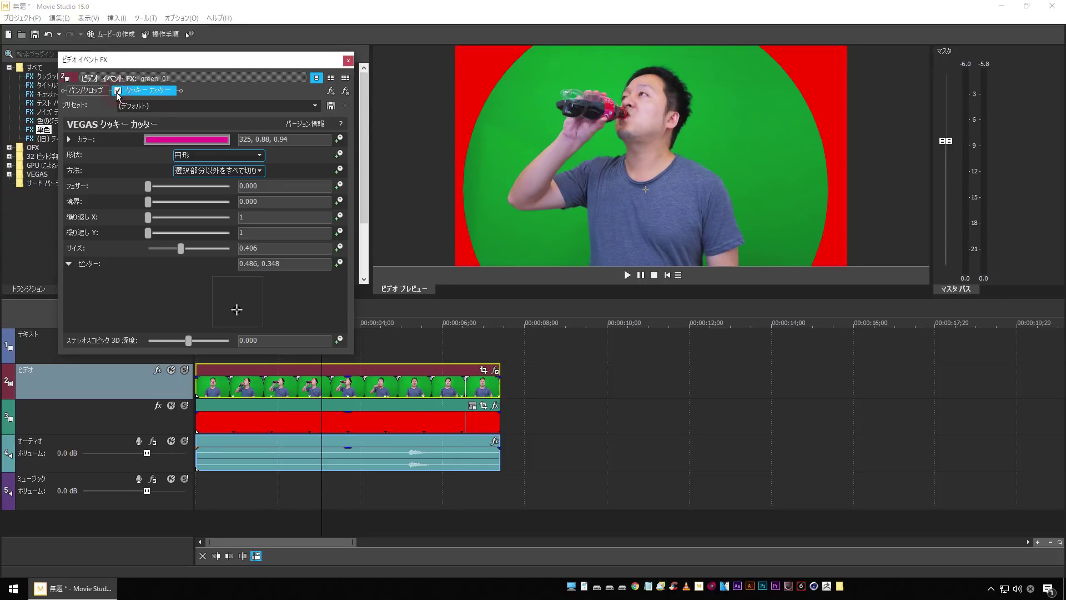
{"action": "left_click", "coordinate": [118, 91]}
{"action": "left_click", "coordinate": [117, 92]}
{"action": "left_click", "coordinate": [117, 92]}
{"action": "left_click", "coordinate": [117, 91]}
Step: Add the VEGAS Chroma Keyer (クロマ キーヤー) after the Cookie Cutter in the clip's effect chain
{"action": "left_click", "coordinate": [331, 92]}
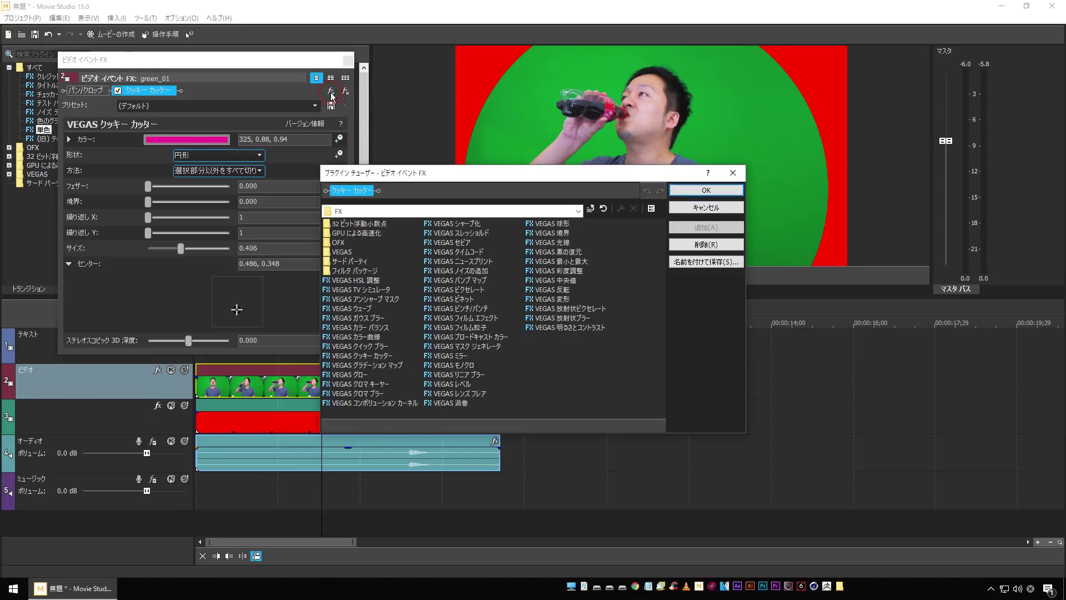
{"action": "left_click", "coordinate": [367, 384]}
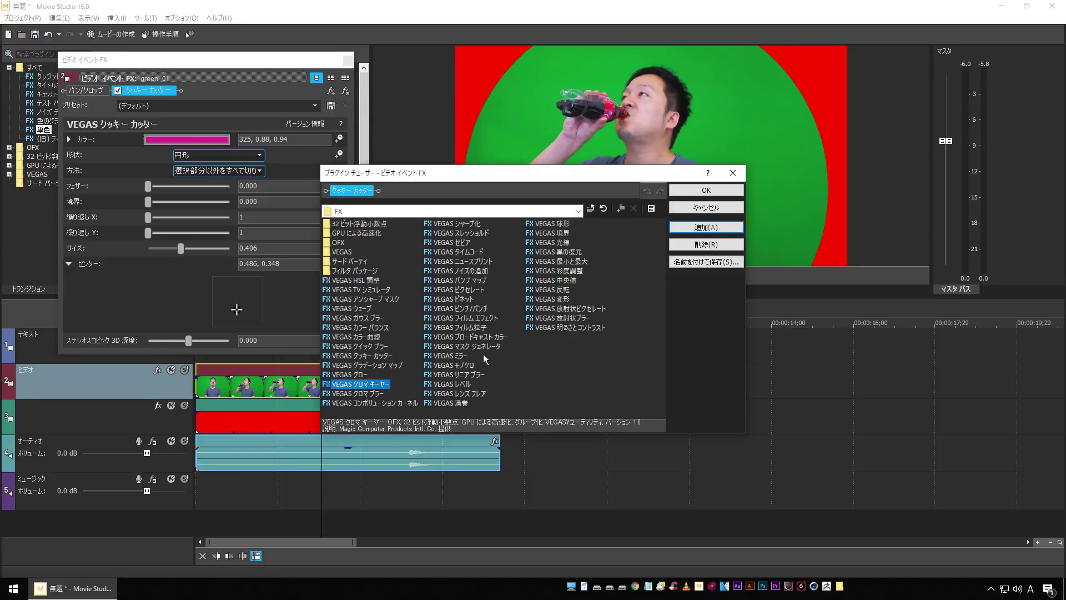
{"action": "left_click", "coordinate": [689, 227]}
{"action": "left_click", "coordinate": [726, 192]}
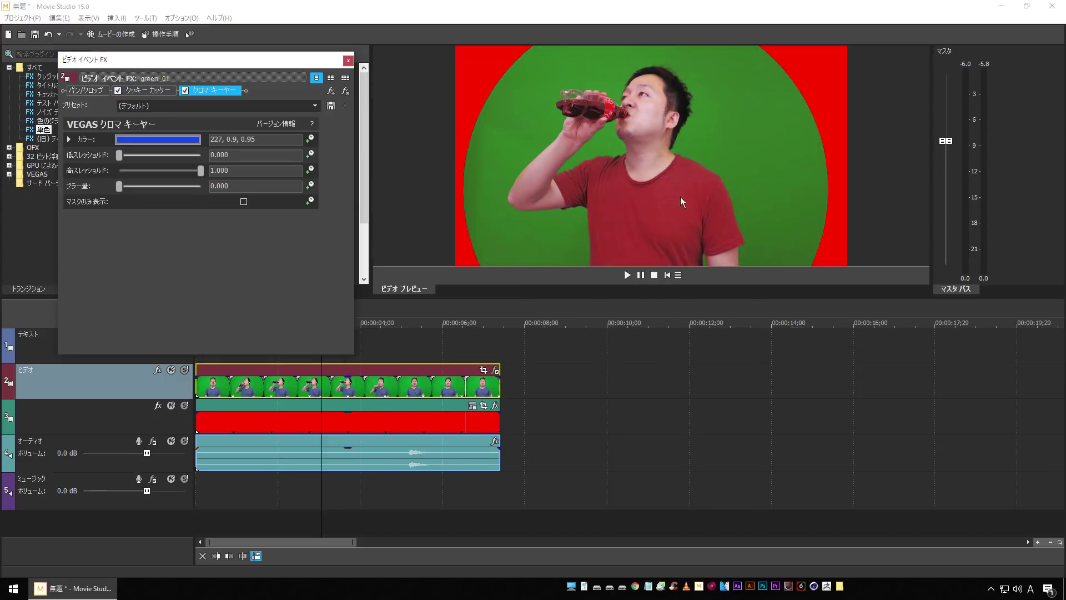
Step: Switch the Chroma Keyer off and on repeatedly to compare its effect on the clip
{"action": "left_click", "coordinate": [185, 90]}
{"action": "left_click", "coordinate": [186, 90]}
{"action": "left_click", "coordinate": [185, 90]}
{"action": "left_click", "coordinate": [186, 90]}
Step: With the Chroma Keyer disabled, sample the green background in the preview as the key color, and re-enable the effect
{"action": "left_click", "coordinate": [185, 90]}
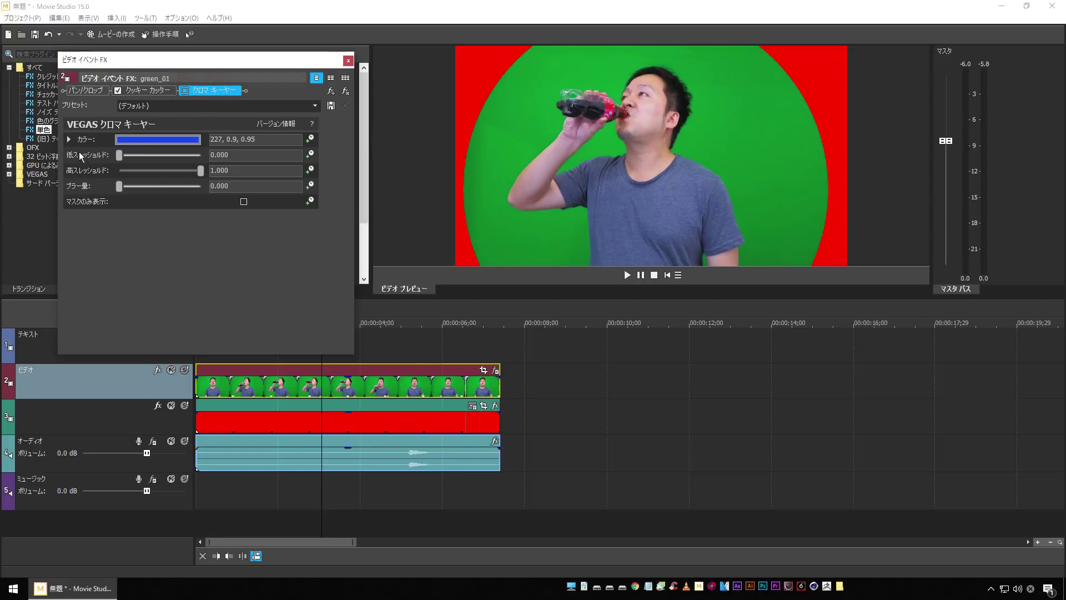
{"action": "left_click", "coordinate": [70, 140]}
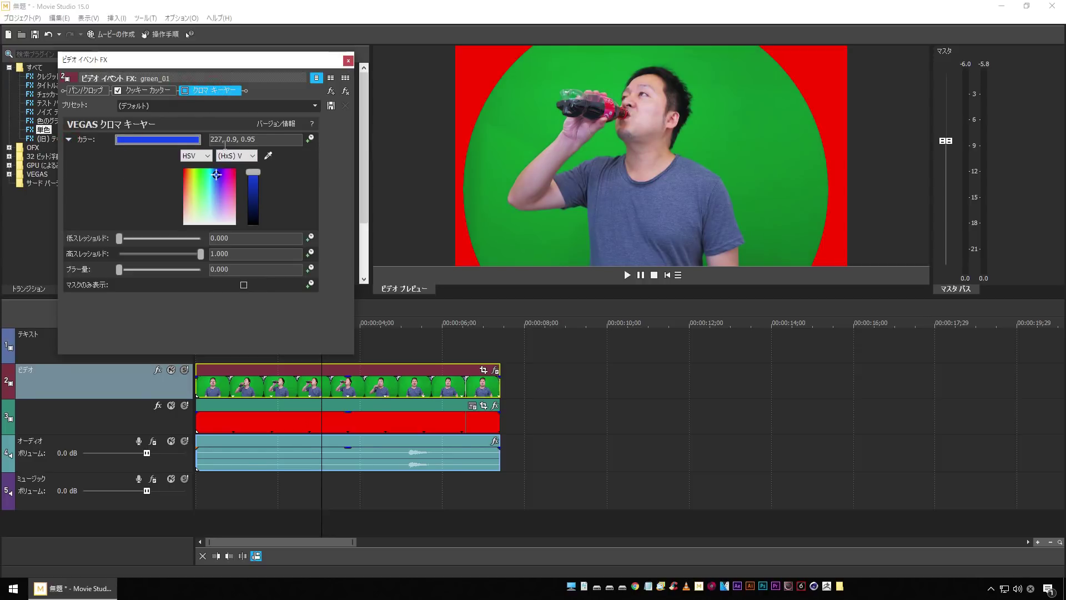
{"action": "left_click", "coordinate": [269, 157]}
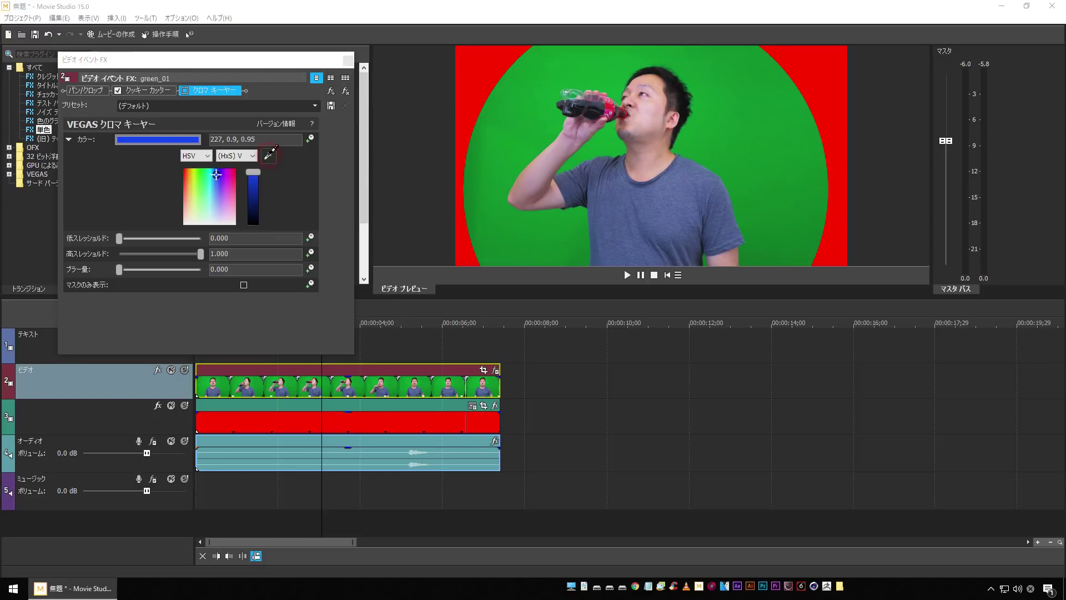
{"action": "left_click", "coordinate": [622, 143]}
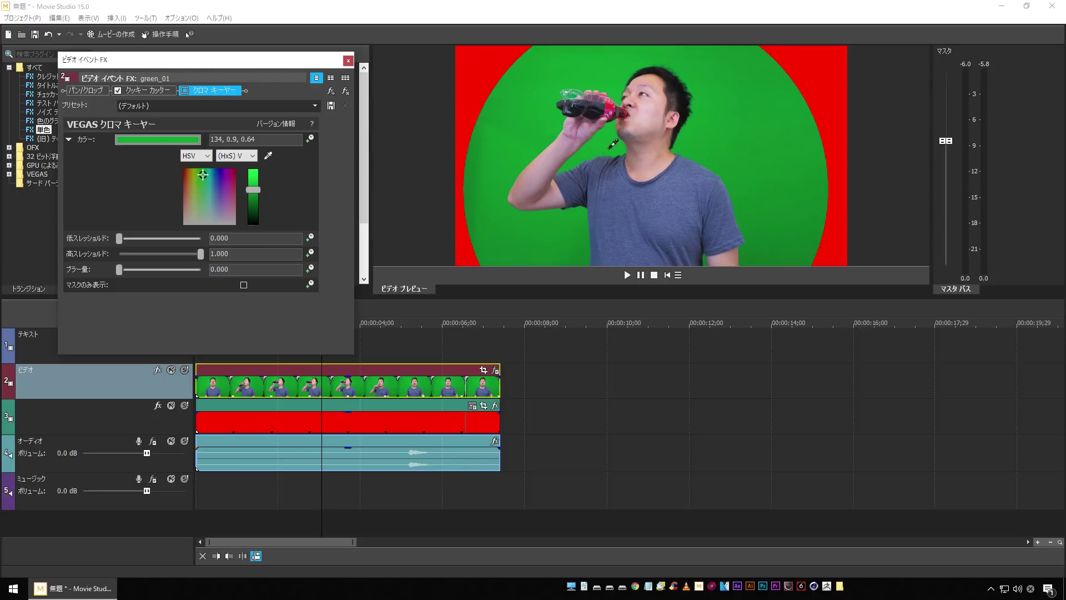
{"action": "left_click", "coordinate": [185, 91]}
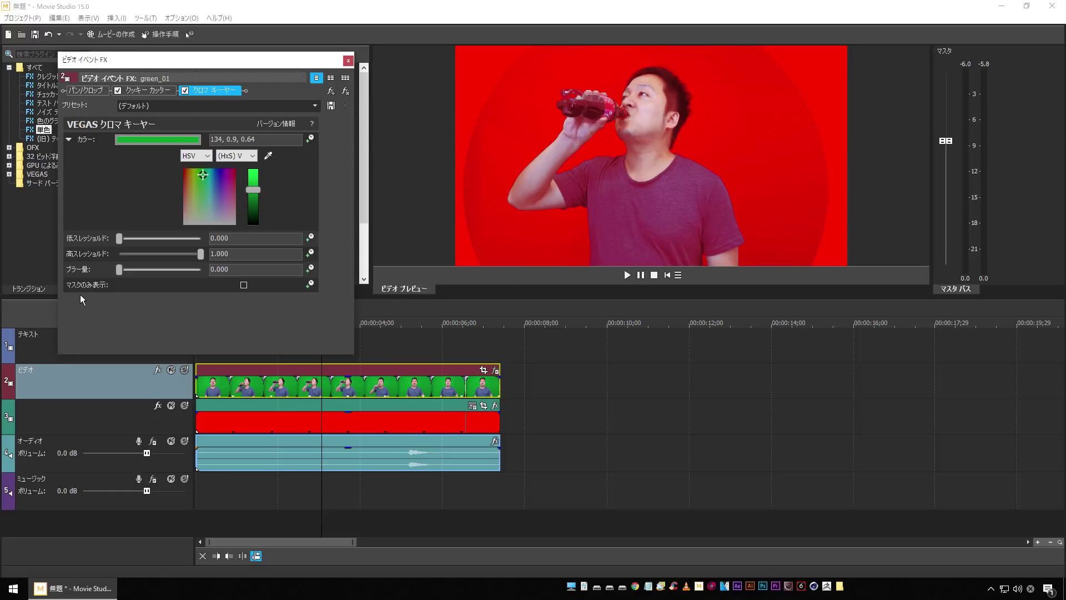
Step: Display only the Chroma Keyer's mask in the preview and undo the latest adjustment
{"action": "left_click", "coordinate": [243, 285]}
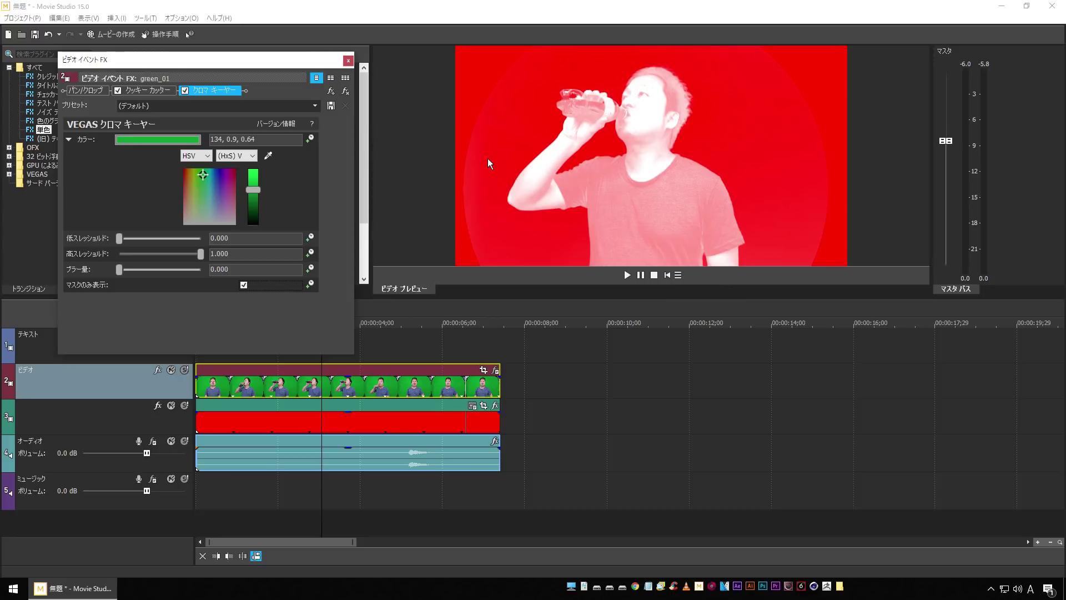
{"action": "key", "text": "ctrl+z"}
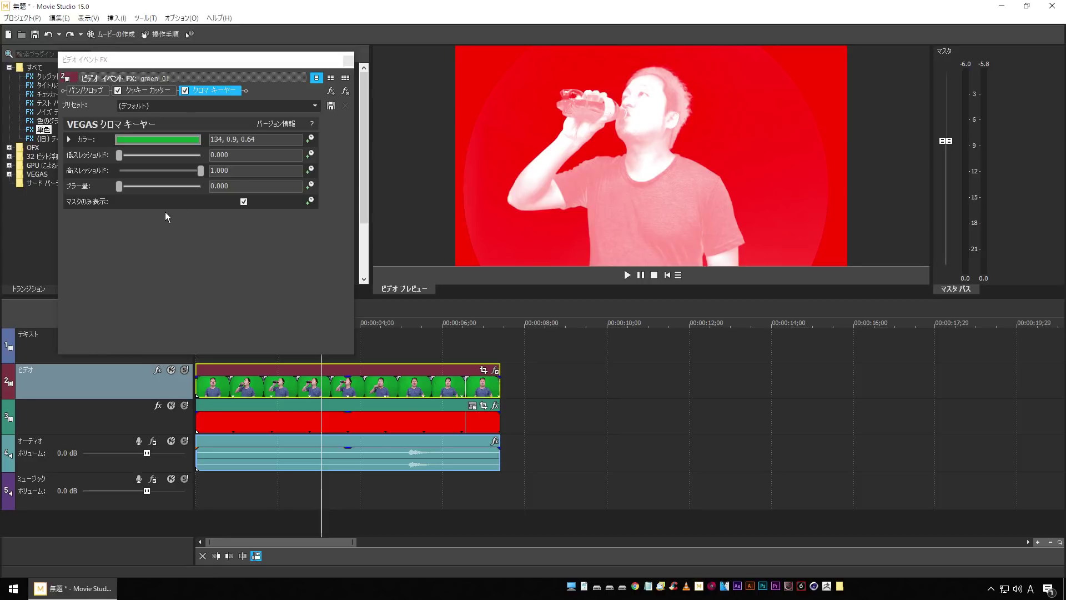
Step: Set the Chroma Keyer's high threshold (高スレッショルド) to 0.550 so the subject's mask is solid white
{"action": "left_click_drag", "start_coordinate": [200, 172], "coordinate": [162, 178]}
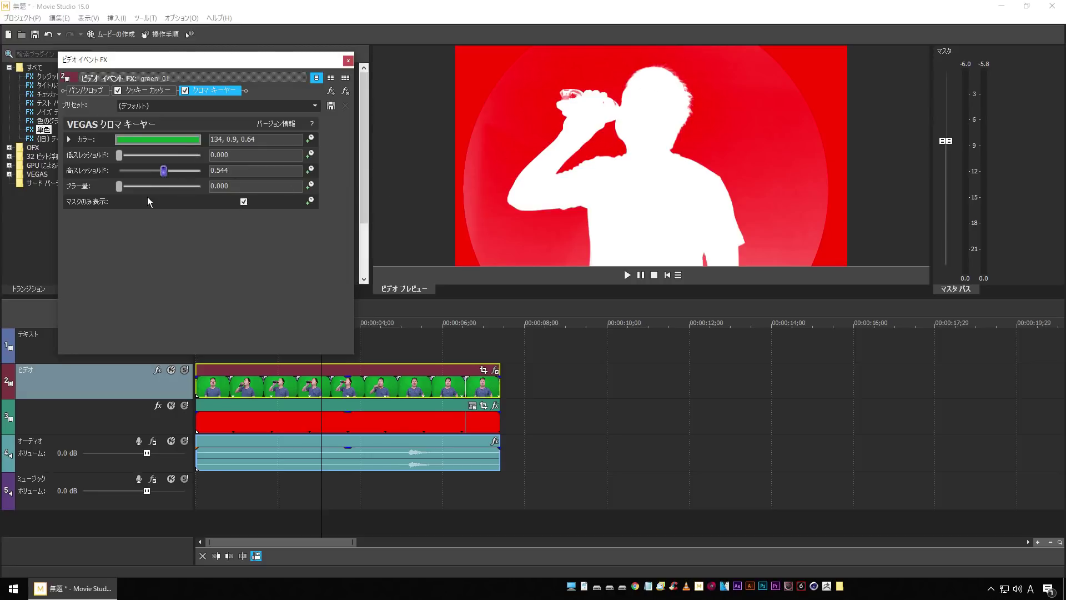
{"action": "left_click_drag", "start_coordinate": [162, 173], "coordinate": [155, 170]}
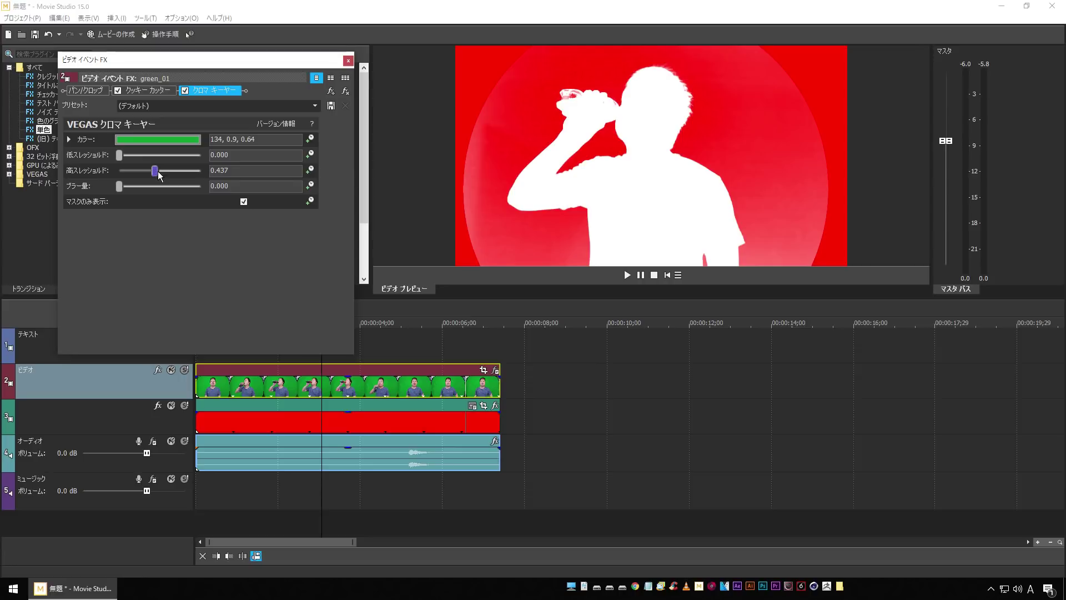
{"action": "left_click_drag", "start_coordinate": [157, 175], "coordinate": [170, 178]}
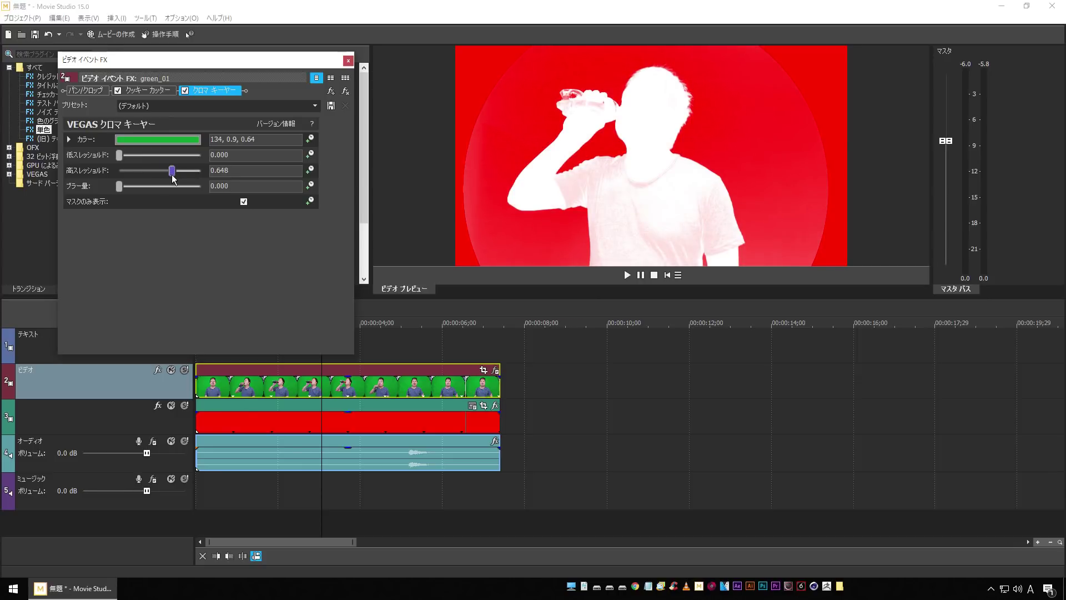
{"action": "left_click_drag", "start_coordinate": [166, 177], "coordinate": [164, 177]}
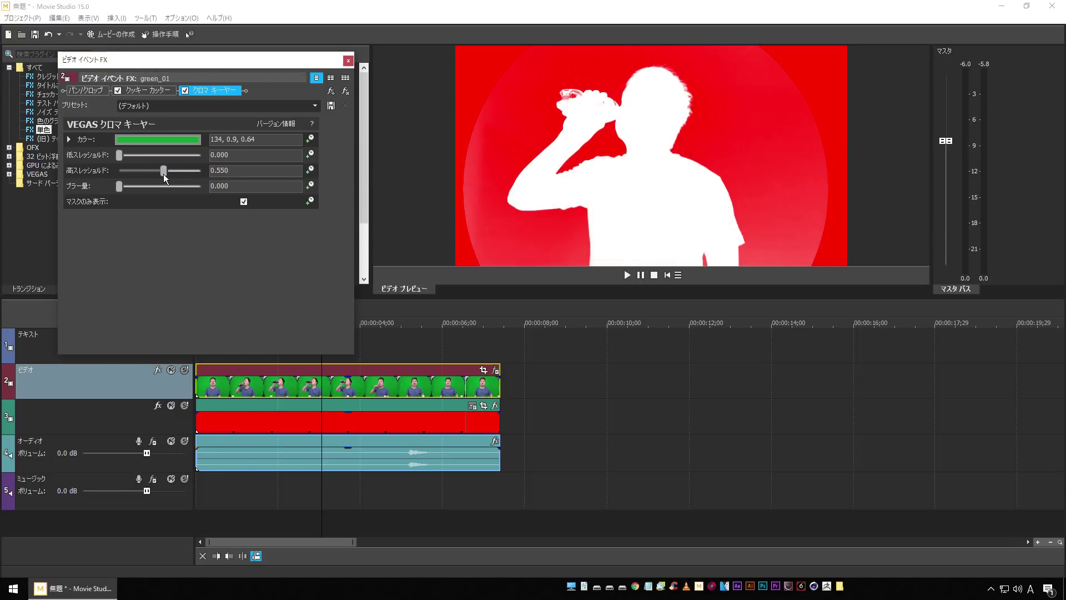
Step: Examine the subject's white mask at various points along the clip's timeline
{"action": "left_click", "coordinate": [291, 500]}
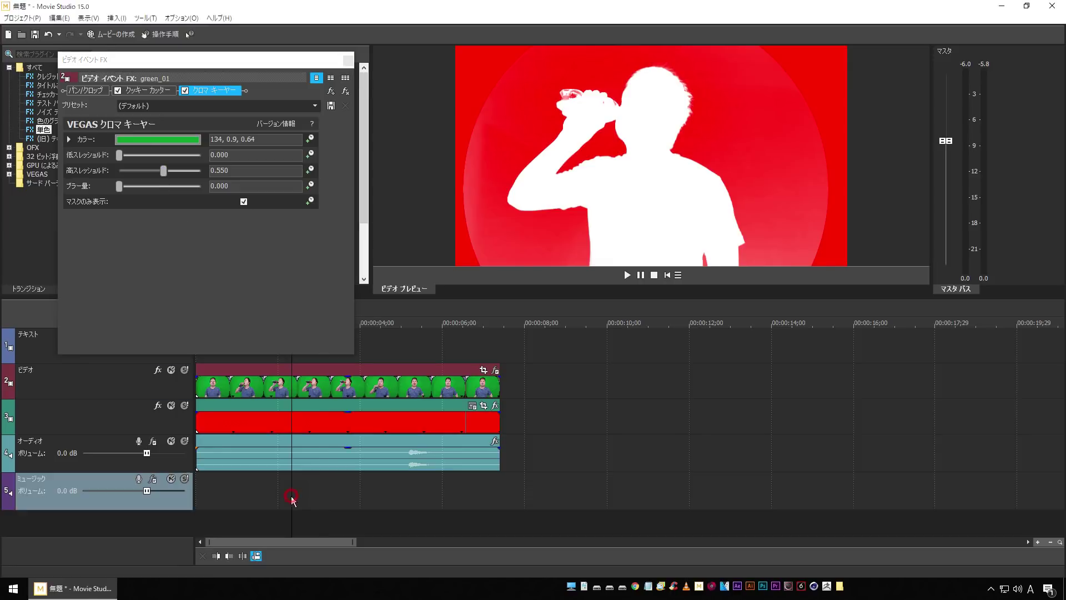
{"action": "left_click", "coordinate": [259, 500]}
{"action": "left_click", "coordinate": [366, 500]}
{"action": "left_click", "coordinate": [425, 497]}
{"action": "left_click", "coordinate": [458, 496]}
{"action": "left_click", "coordinate": [298, 496]}
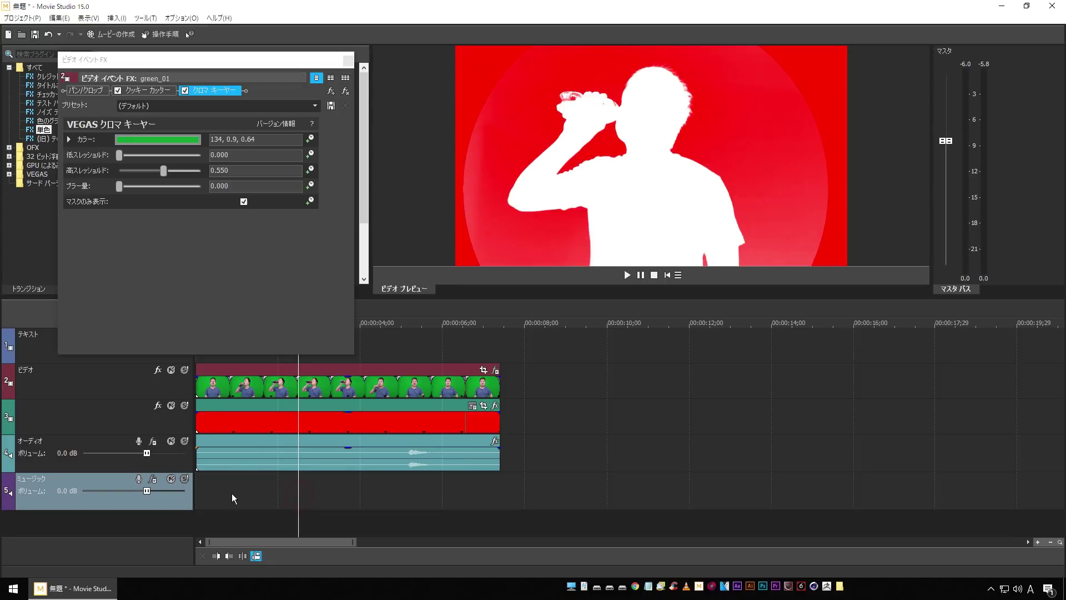
{"action": "left_click", "coordinate": [230, 496]}
{"action": "left_click", "coordinate": [212, 492]}
{"action": "left_click", "coordinate": [269, 488]}
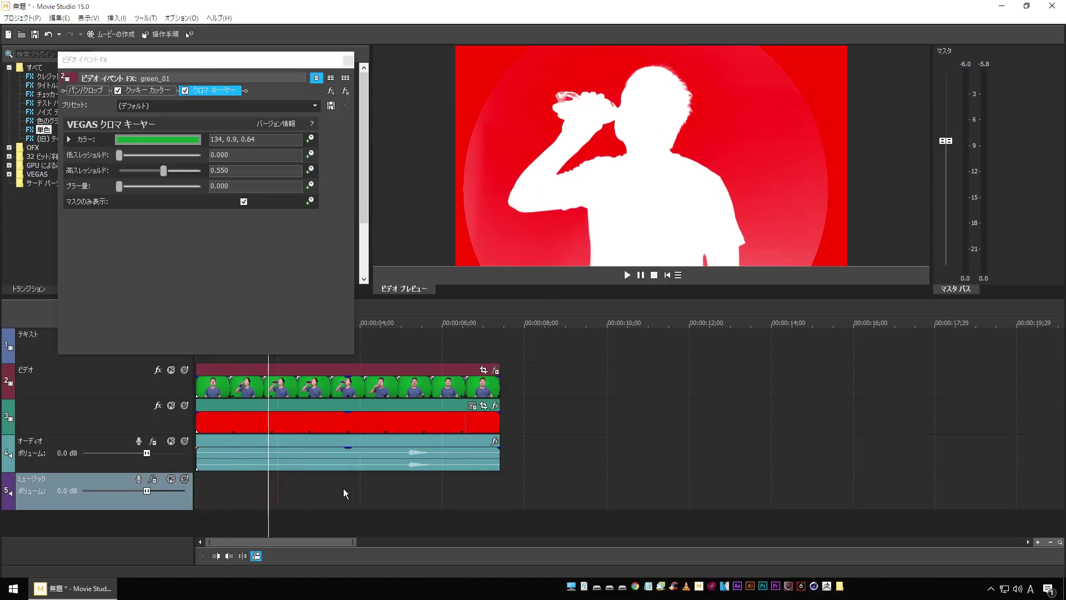
{"action": "left_click", "coordinate": [428, 488]}
{"action": "left_click", "coordinate": [461, 489]}
{"action": "left_click", "coordinate": [404, 493]}
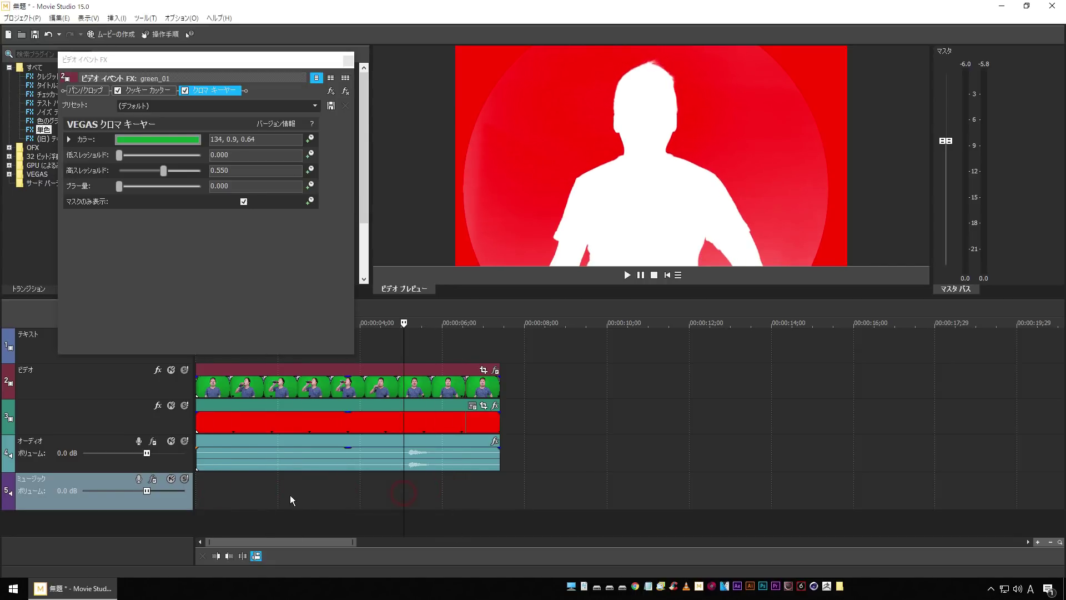
{"action": "left_click", "coordinate": [290, 494]}
{"action": "left_click", "coordinate": [242, 494]}
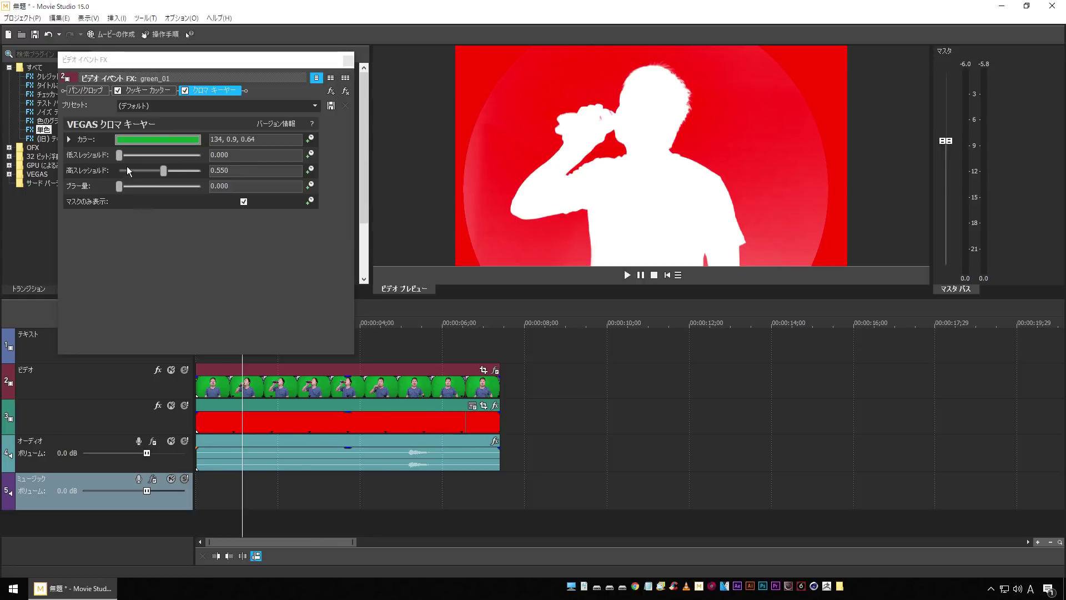
Step: Raise the Chroma Keyer's low threshold (低スレッショルド) to 0.205 to clear the remaining background from the mask
{"action": "left_click_drag", "start_coordinate": [119, 156], "coordinate": [121, 158]}
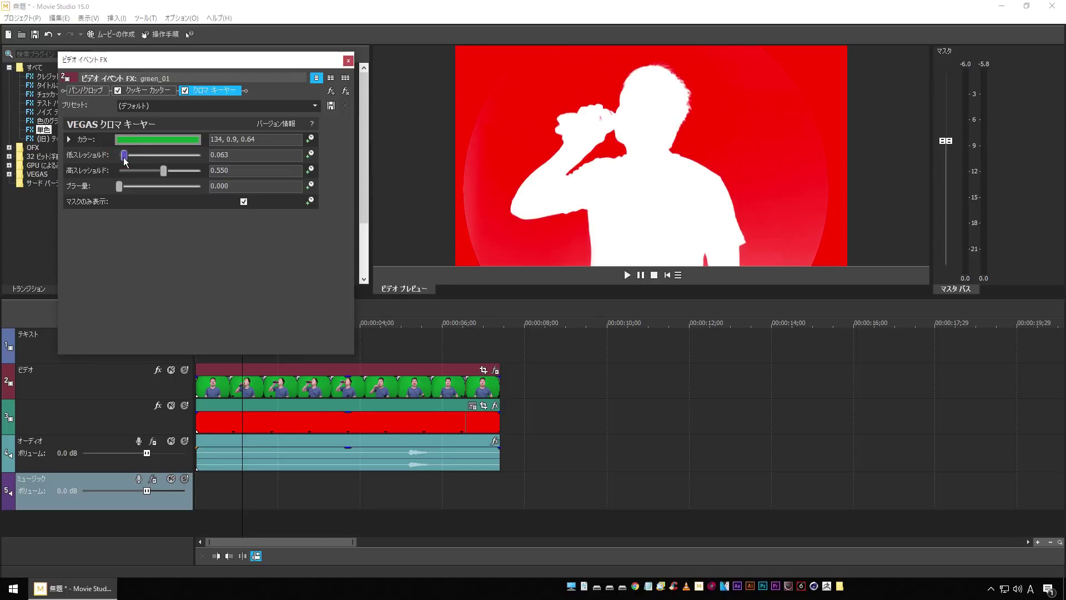
{"action": "left_click_drag", "start_coordinate": [128, 157], "coordinate": [134, 157]}
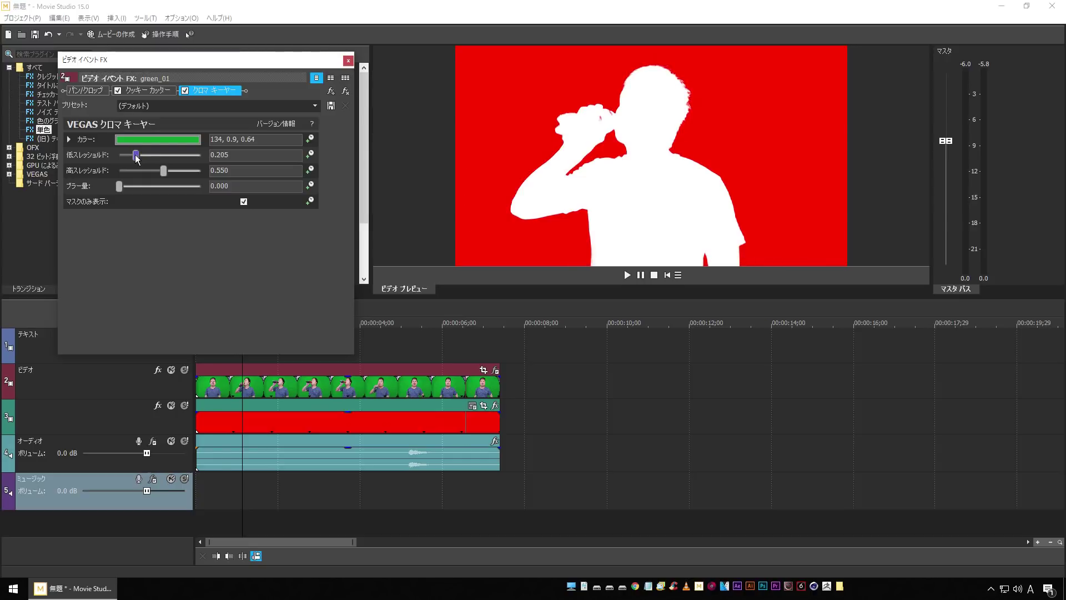
Step: Examine the background and the subject's edges in the mask at points across the whole clip
{"action": "left_click", "coordinate": [354, 518]}
{"action": "left_click", "coordinate": [419, 507]}
{"action": "left_click", "coordinate": [459, 505]}
{"action": "left_click", "coordinate": [343, 507]}
{"action": "left_click", "coordinate": [295, 501]}
{"action": "left_click", "coordinate": [241, 503]}
{"action": "left_click", "coordinate": [210, 492]}
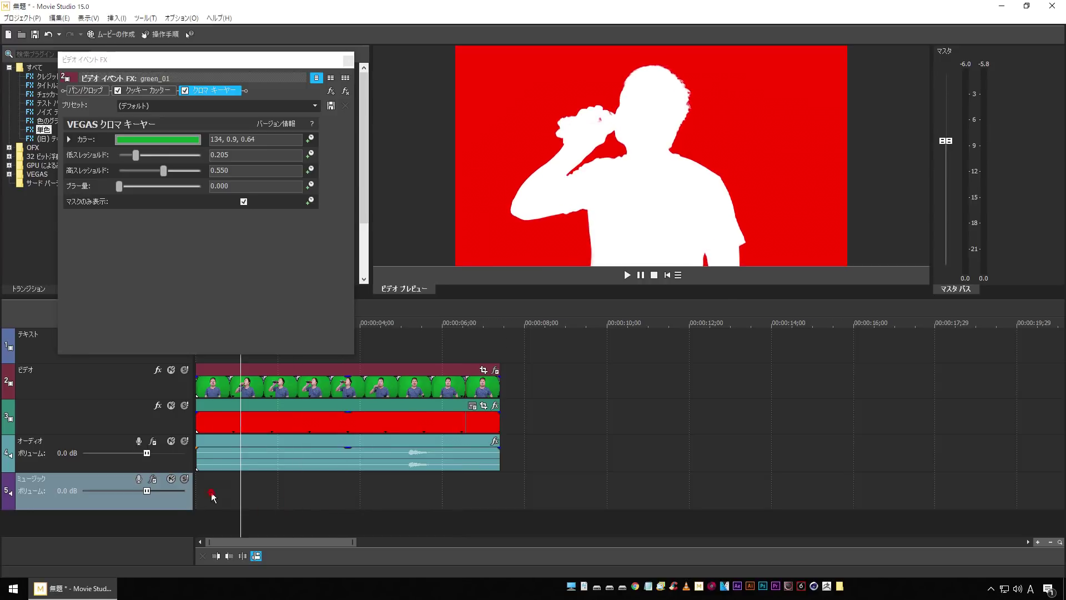
{"action": "left_click", "coordinate": [248, 492]}
{"action": "left_click", "coordinate": [340, 500]}
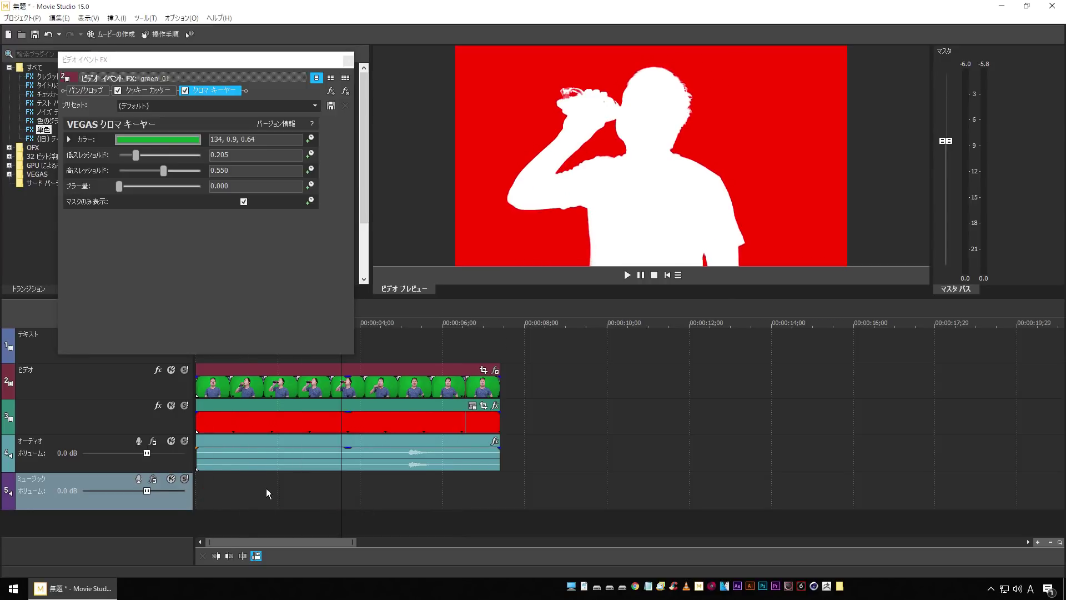
{"action": "left_click", "coordinate": [306, 500]}
{"action": "left_click", "coordinate": [219, 504]}
{"action": "left_click", "coordinate": [319, 503]}
{"action": "left_click", "coordinate": [392, 505]}
{"action": "left_click", "coordinate": [427, 504]}
{"action": "left_click", "coordinate": [289, 504]}
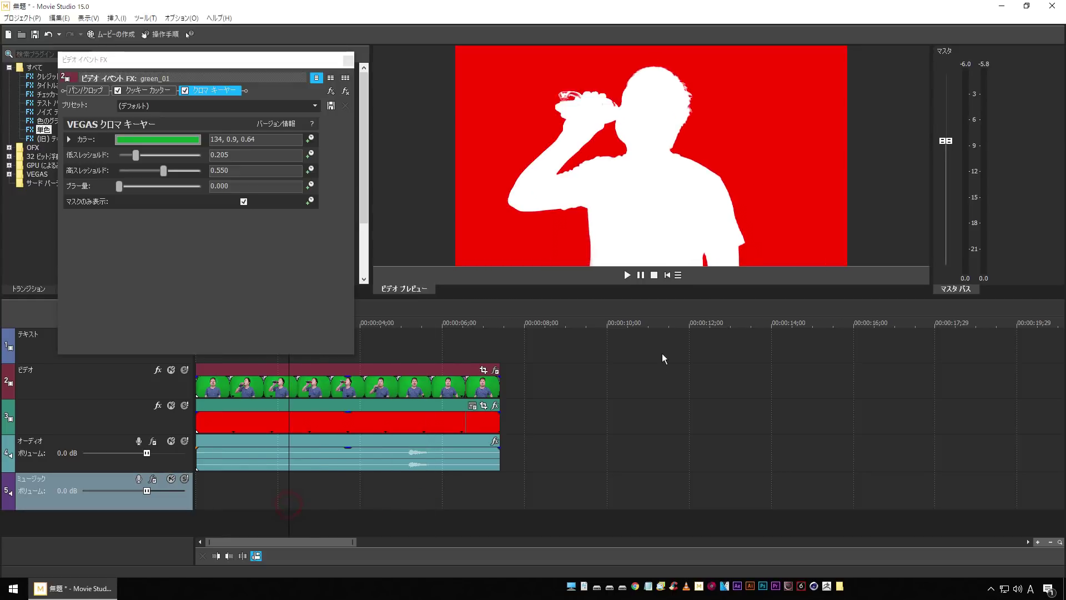
Step: Play the masked clip from the beginning to examine the mask in motion
{"action": "left_click", "coordinate": [668, 275]}
{"action": "key", "text": "space"}
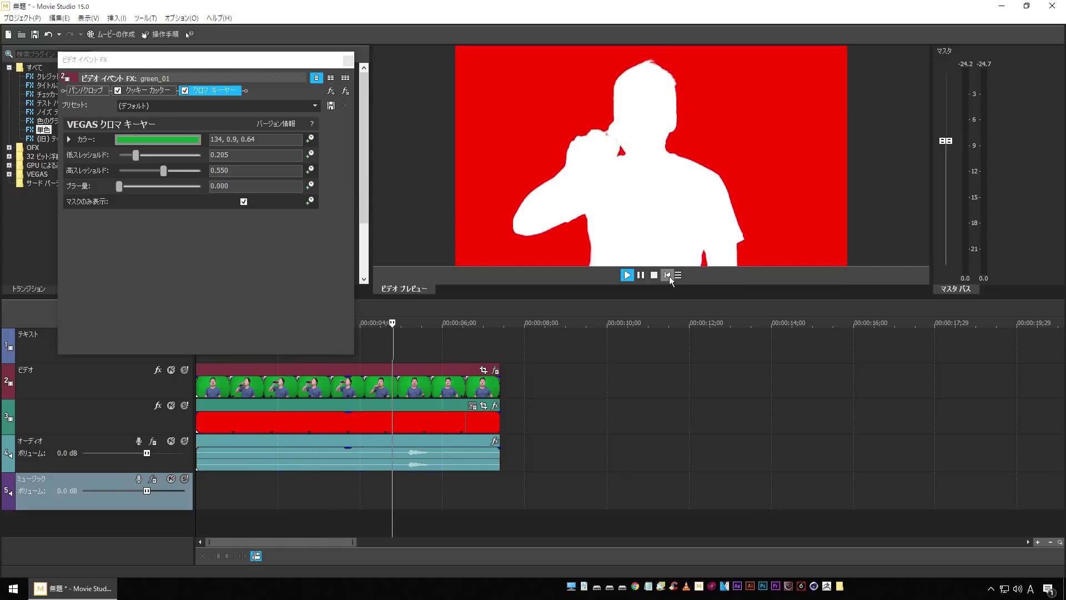
{"action": "left_click", "coordinate": [668, 276]}
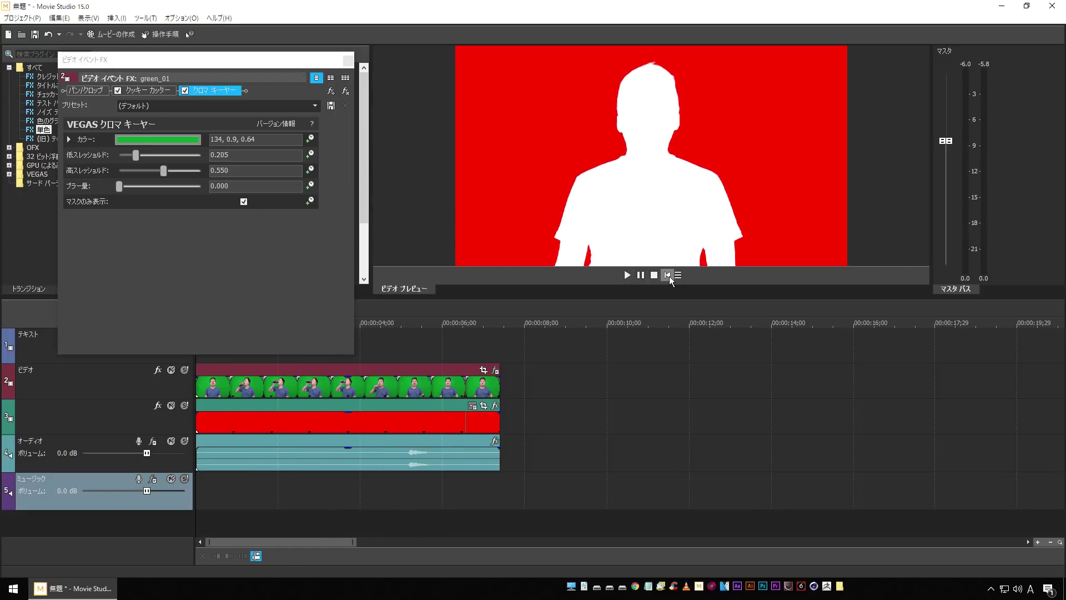
{"action": "left_click", "coordinate": [628, 275]}
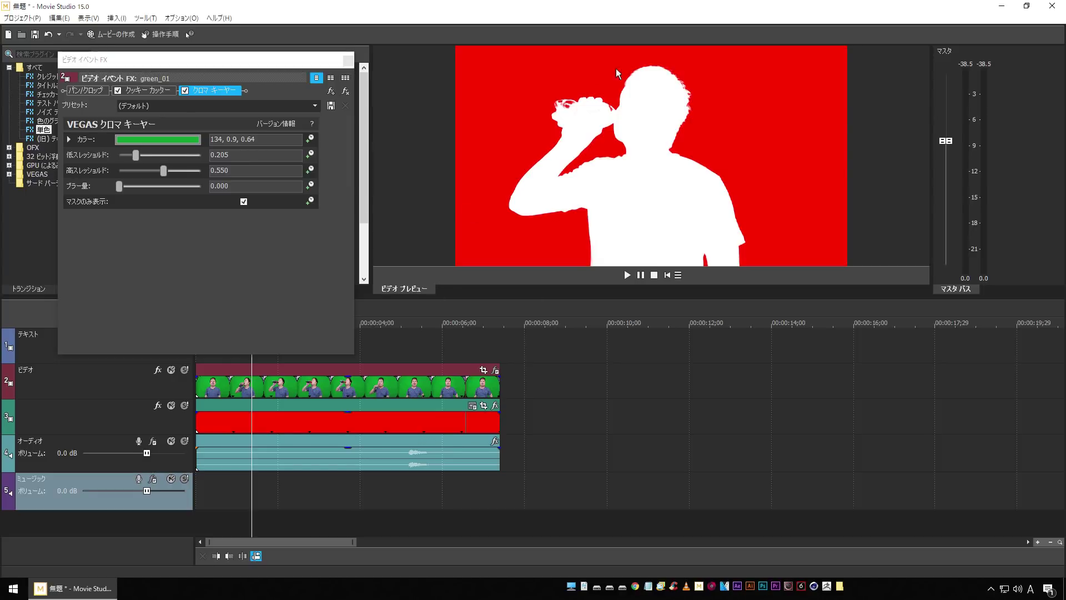
Step: Set the preview quality to Best, Full (最高 > フル), and play the mask from the start
{"action": "right_click", "coordinate": [467, 199]}
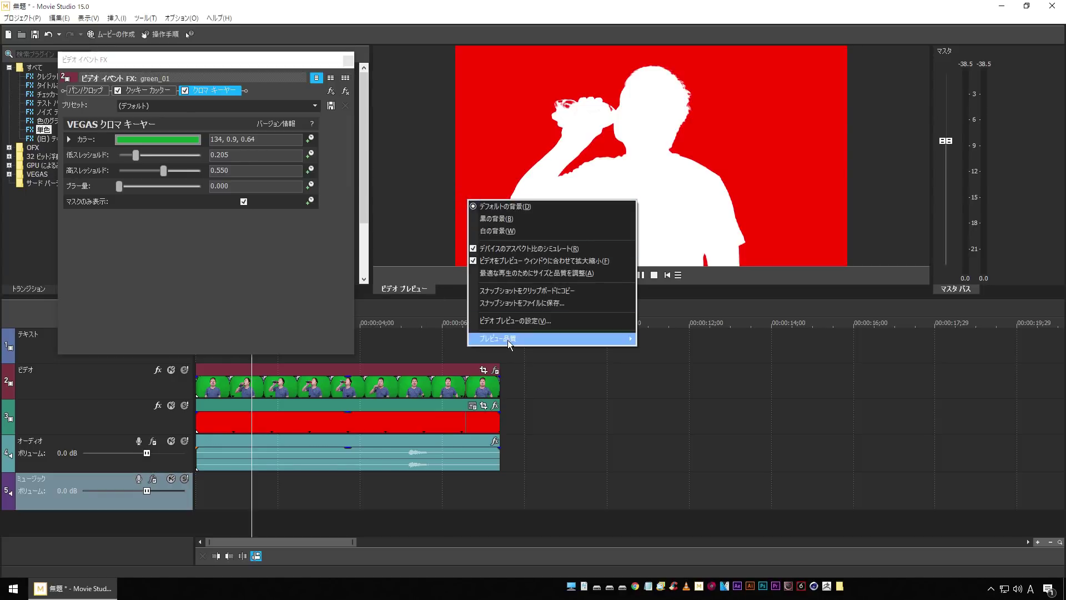
{"action": "mouse_move", "coordinate": [508, 339]}
{"action": "left_click", "coordinate": [657, 376]}
{"action": "mouse_move", "coordinate": [662, 378]}
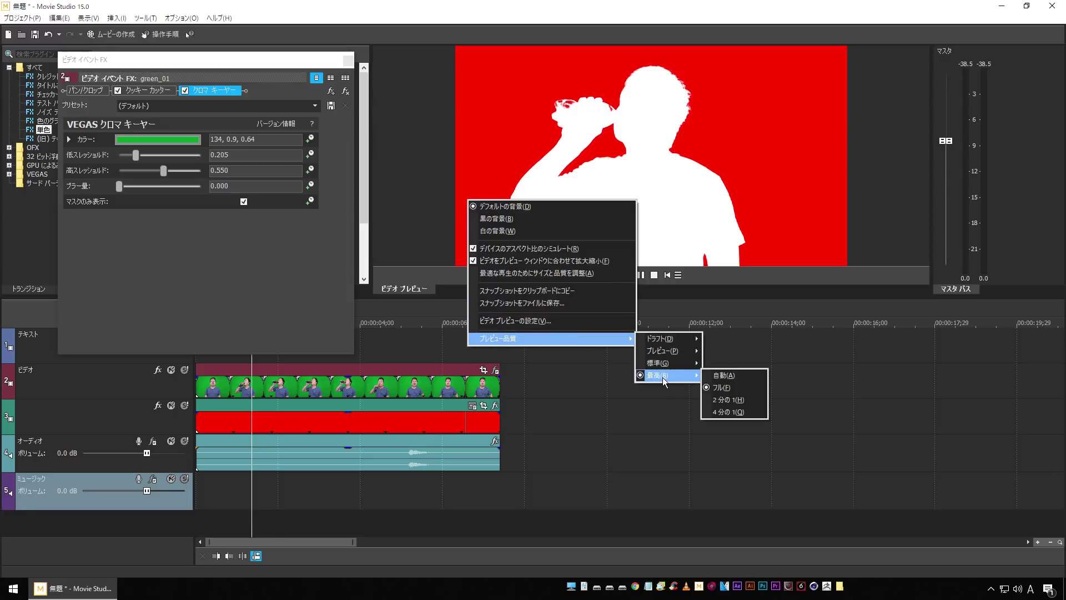
{"action": "left_click", "coordinate": [744, 387]}
{"action": "left_click", "coordinate": [669, 276]}
{"action": "key", "text": "space"}
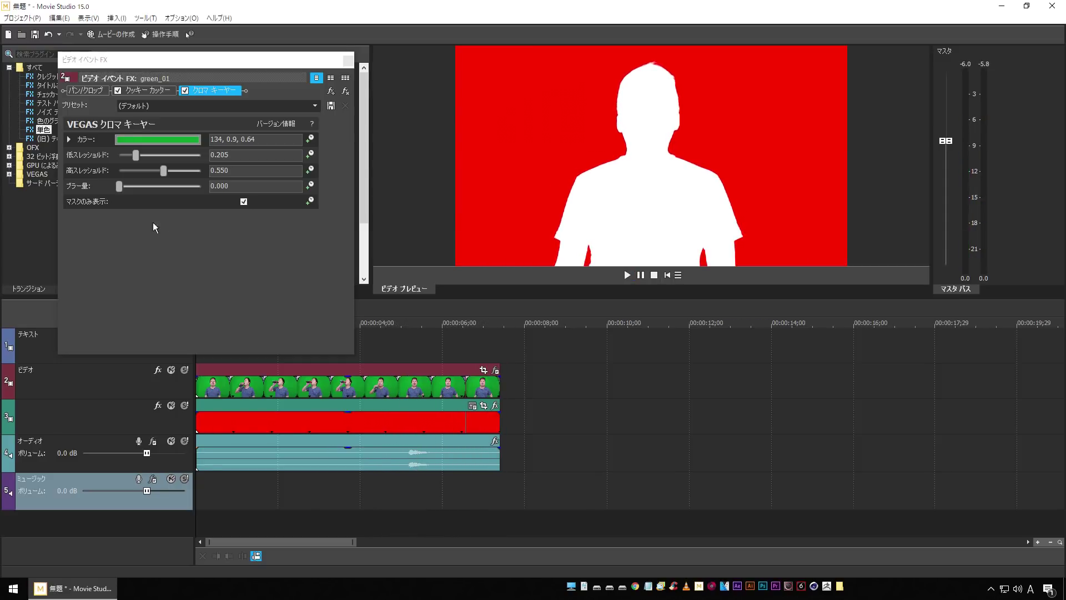
Step: Turn off the Chroma Keyer's mask-only display (マスクのみ表示) and play the keyed clip over the red background
{"action": "left_click", "coordinate": [244, 202]}
{"action": "key", "text": "space"}
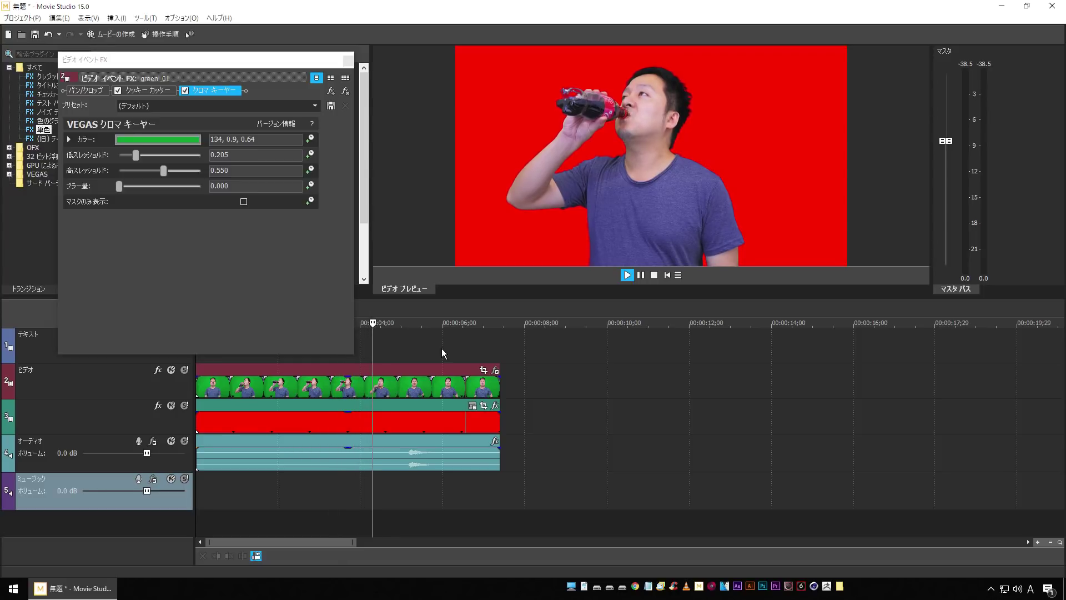
{"action": "key", "text": "space"}
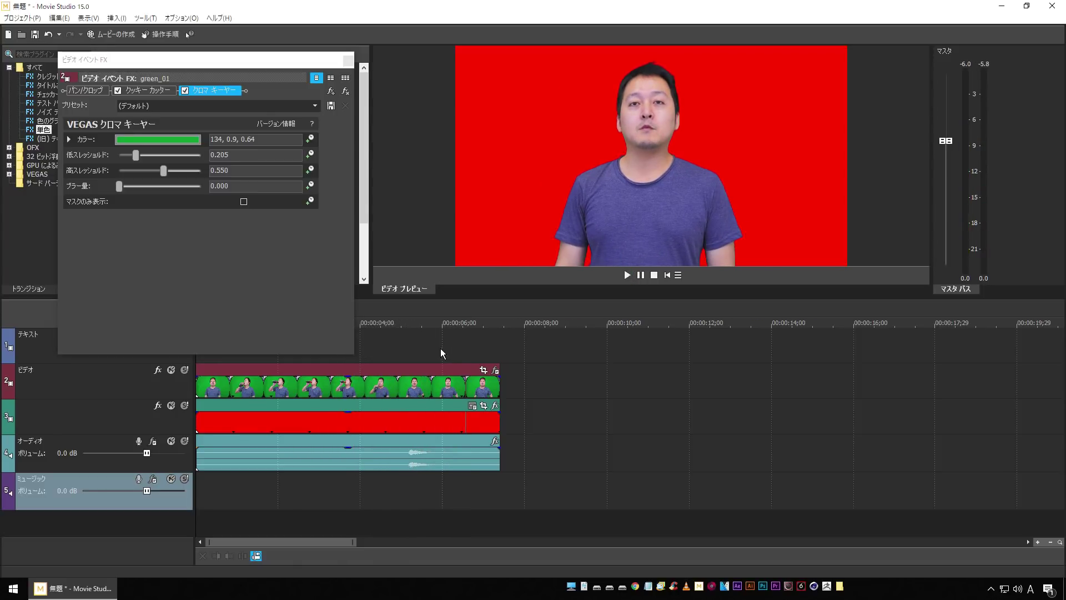
Step: Close the effect settings and remove the solid red background event and the empty music track from the timeline
{"action": "left_click", "coordinate": [348, 60]}
{"action": "left_click", "coordinate": [250, 424]}
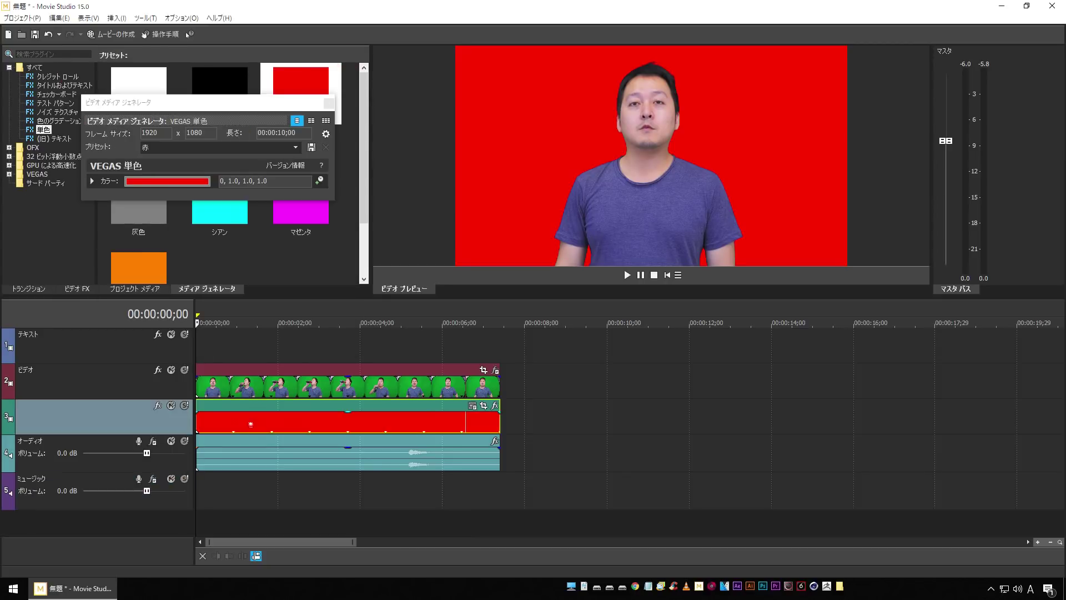
{"action": "key", "text": "ctrl+z"}
{"action": "key", "text": "ctrl+z"}
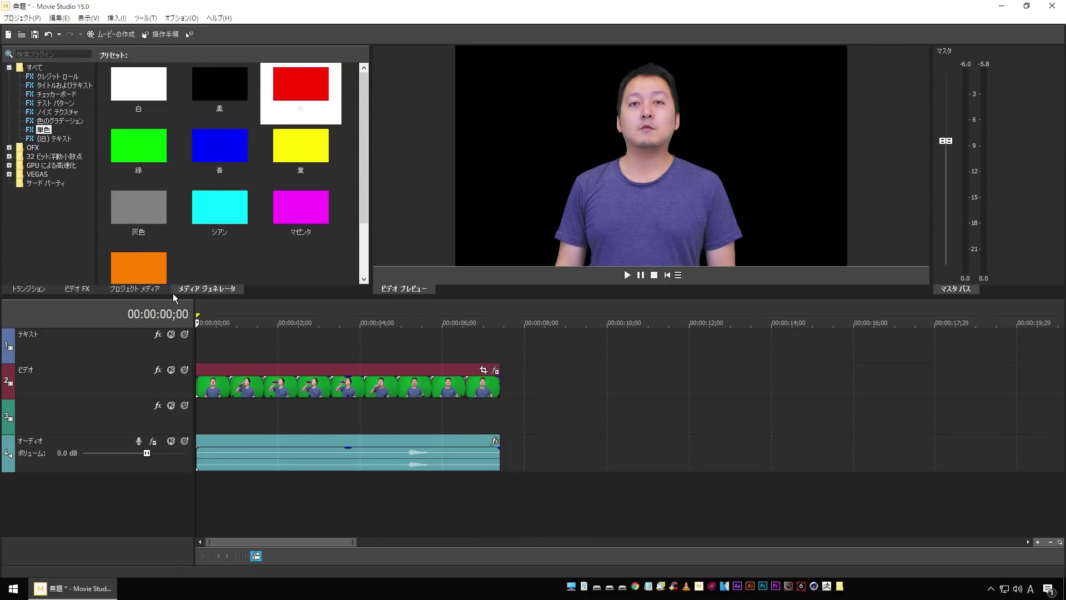
Step: Import the beautiful-clouds-in-motion-timelapse video from the green folder into the project media
{"action": "left_click", "coordinate": [136, 289]}
{"action": "left_click", "coordinate": [30, 54]}
{"action": "double_click", "coordinate": [356, 189]}
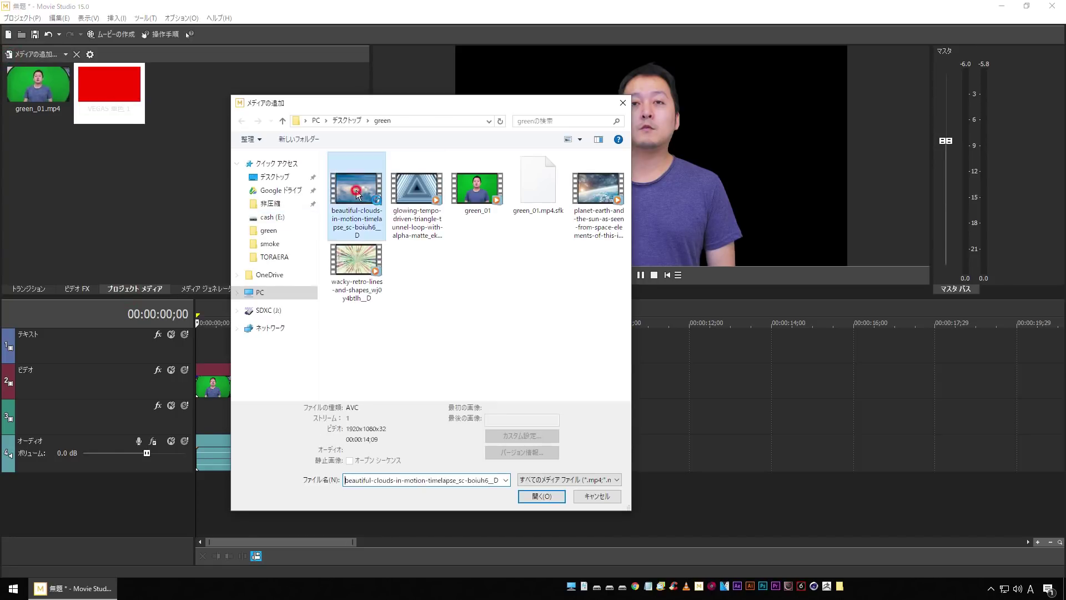
Step: Place the clouds clip at the start of the empty track beneath the green-screen clip and trim its end to 00:00:07;12
{"action": "left_click_drag", "start_coordinate": [47, 96], "coordinate": [199, 425]}
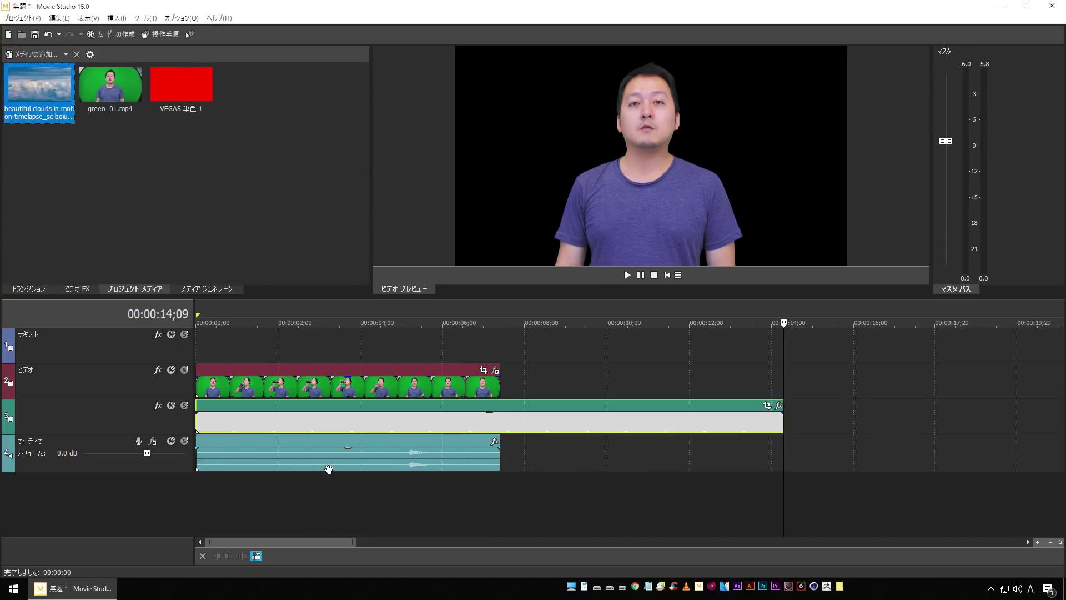
{"action": "left_click", "coordinate": [501, 428]}
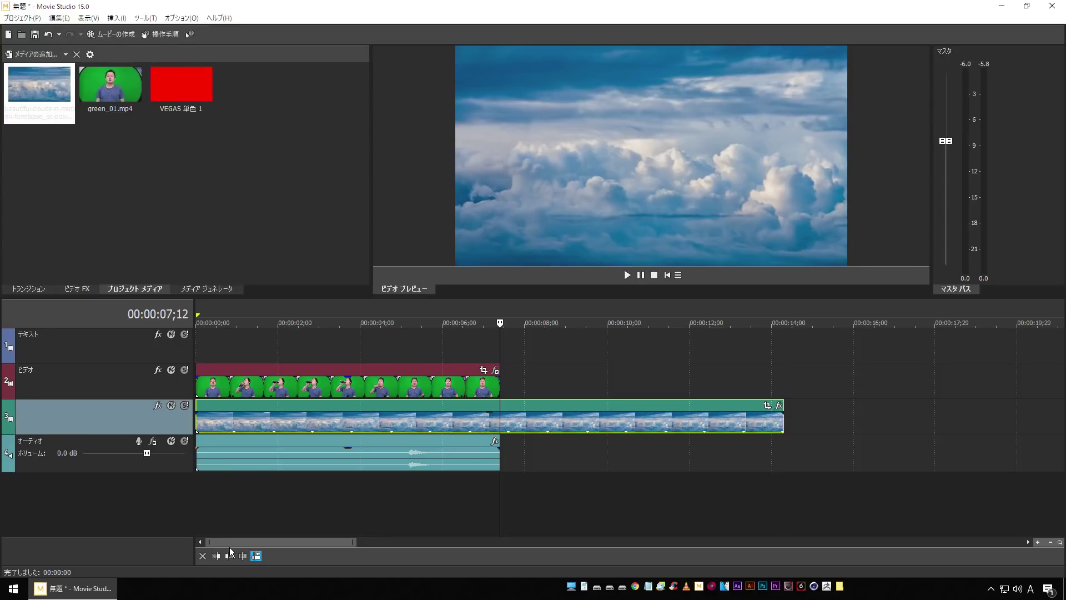
{"action": "left_click", "coordinate": [228, 558]}
Step: Play the keyed subject over the clouds background from the start and return to the beginning
{"action": "left_click", "coordinate": [668, 275]}
{"action": "key", "text": "space"}
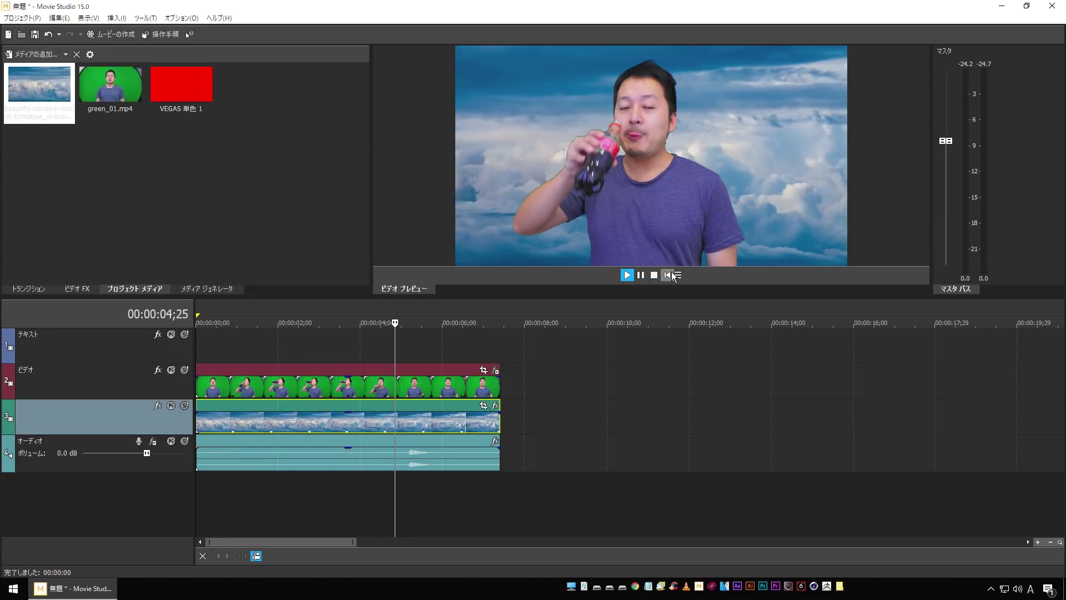
{"action": "left_click", "coordinate": [670, 275]}
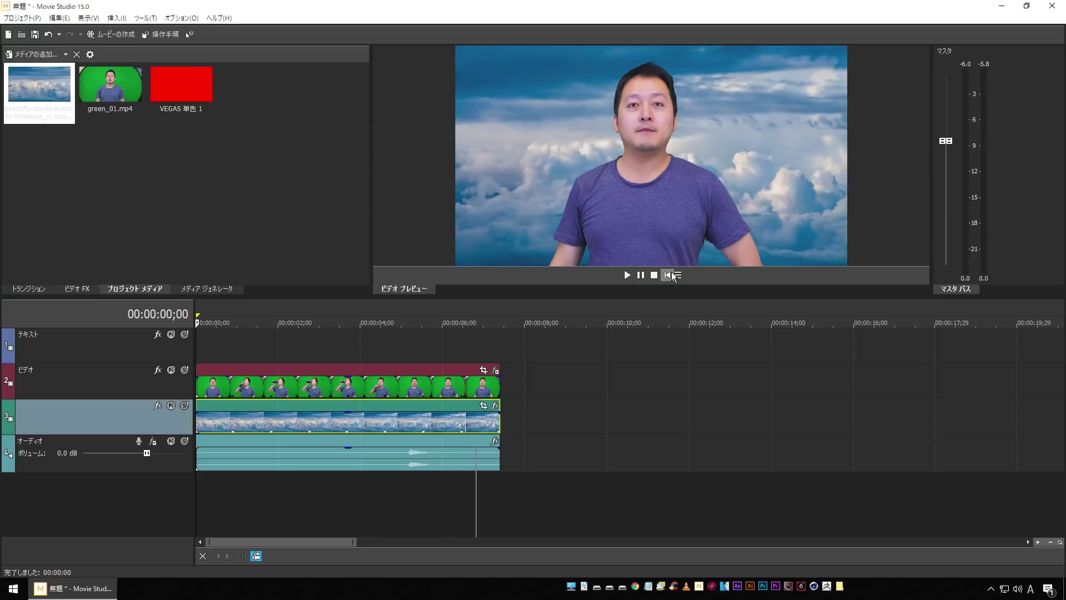
Step: Import the planet-earth-and-the-sun-as-seen-from-space video into the project media
{"action": "left_click", "coordinate": [21, 55]}
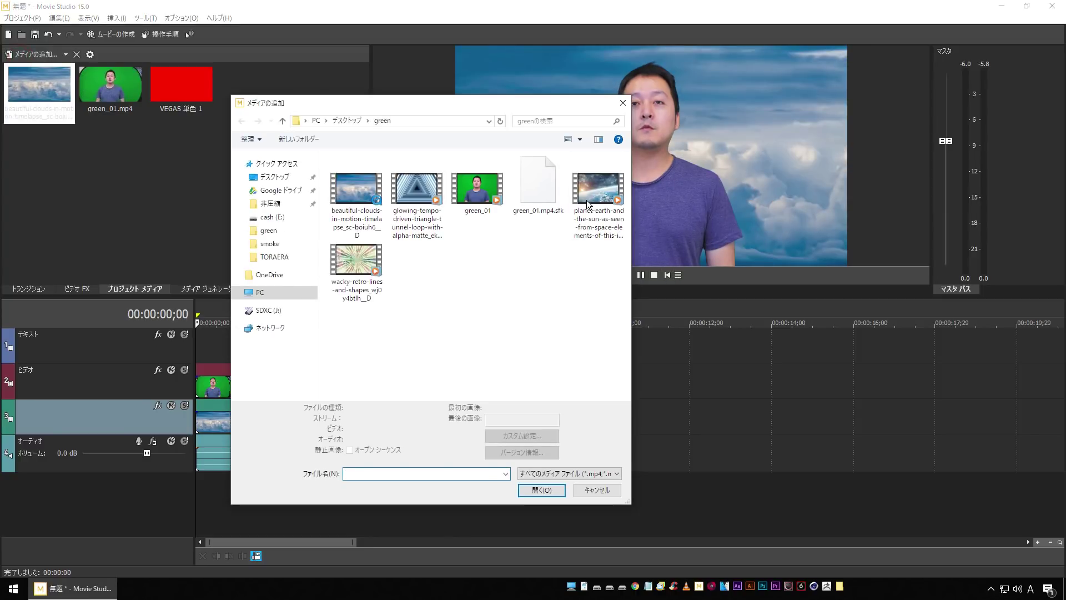
{"action": "left_click", "coordinate": [577, 220]}
{"action": "left_click", "coordinate": [535, 496]}
Step: Place the planet-earth clip on its own track directly above the clouds track, trimmed to end at 00:00:07;12
{"action": "left_click_drag", "start_coordinate": [181, 84], "coordinate": [223, 494]}
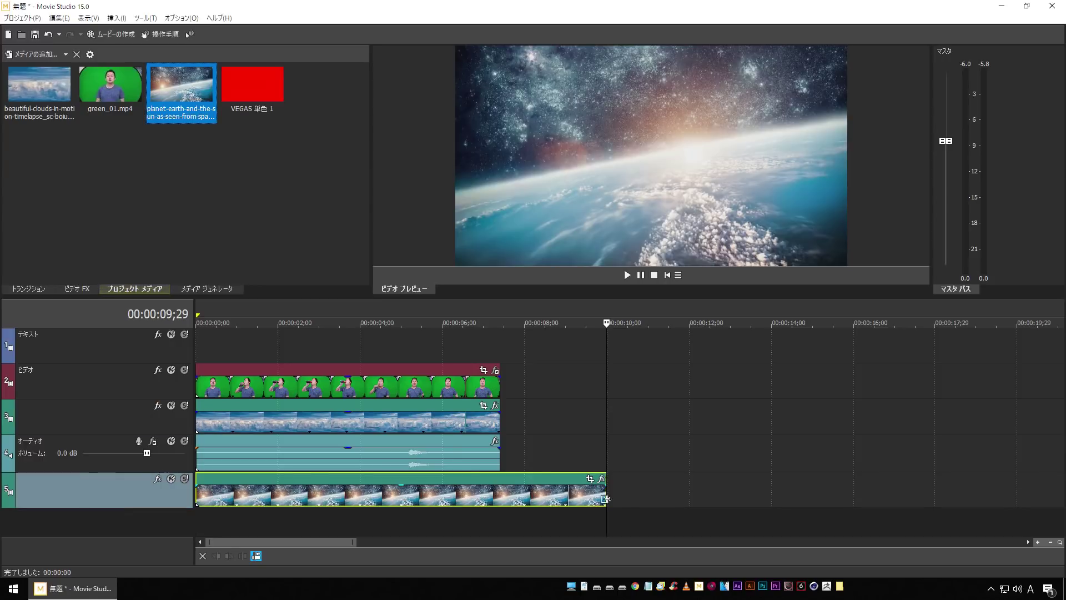
{"action": "left_click_drag", "start_coordinate": [604, 495], "coordinate": [500, 495]}
{"action": "left_click_drag", "start_coordinate": [7, 488], "coordinate": [8, 413]}
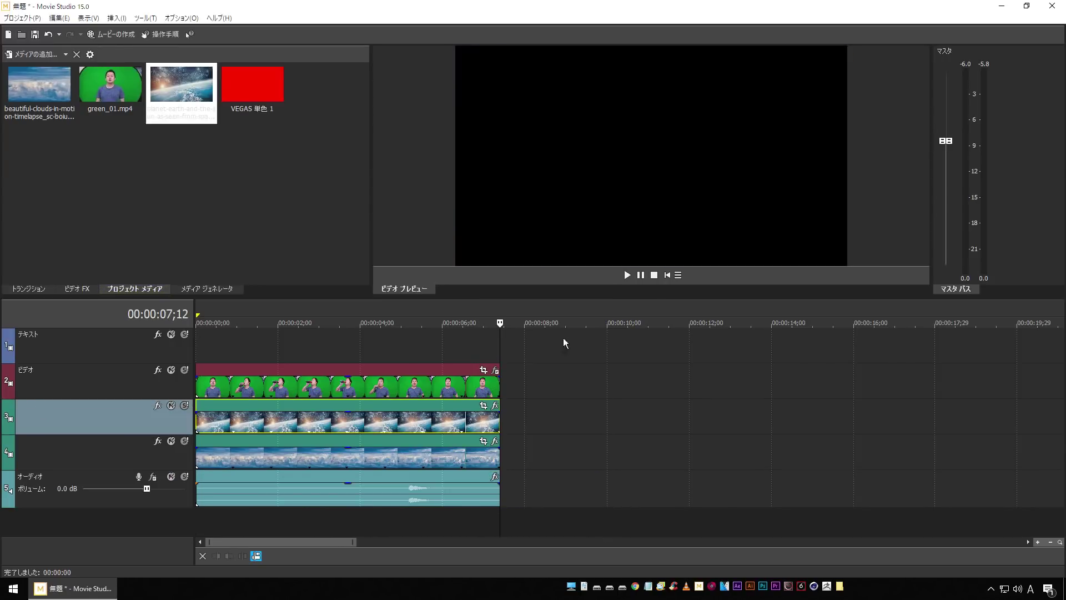
Step: Play the keyed subject over the planet-earth background and return to the beginning
{"action": "key", "text": "space"}
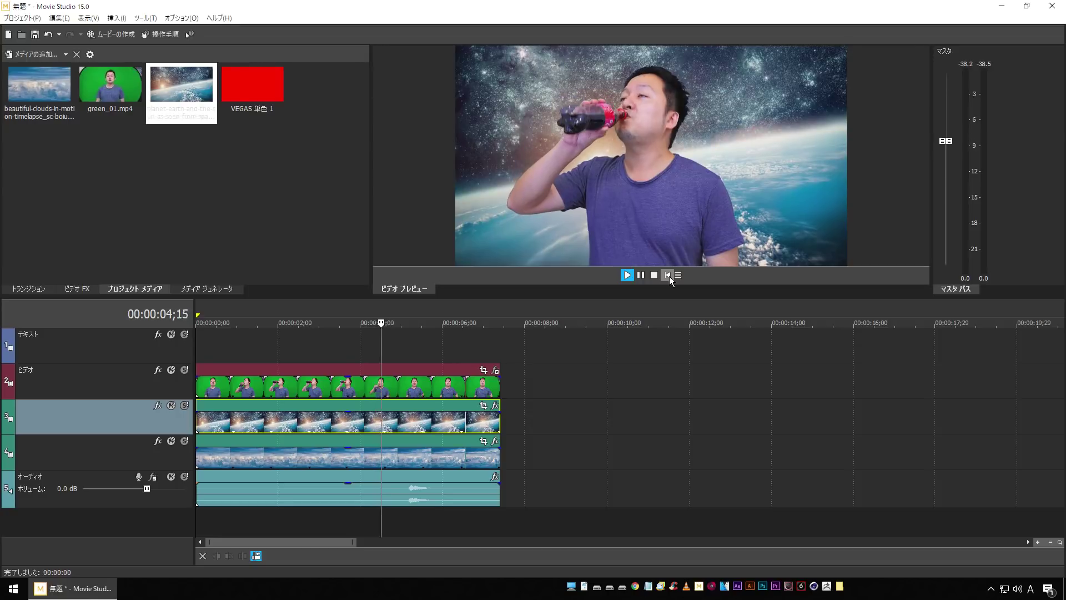
{"action": "left_click", "coordinate": [669, 276]}
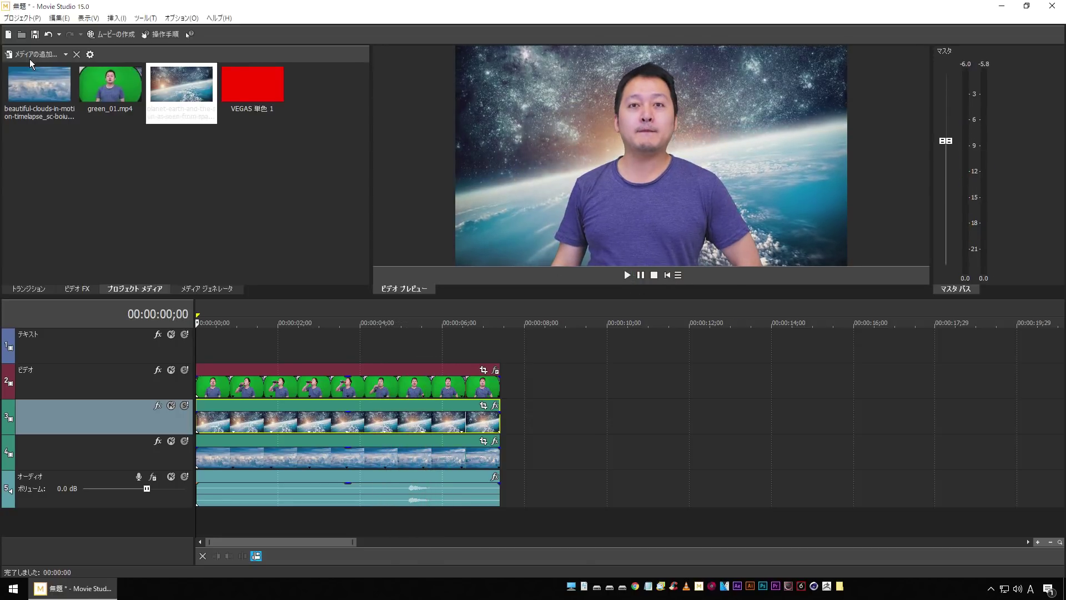
Step: Import the glowing-tempo-driven-triangle-tunnel-loop video into the project media
{"action": "left_click", "coordinate": [30, 54]}
{"action": "left_click", "coordinate": [421, 222]}
{"action": "left_click", "coordinate": [541, 496]}
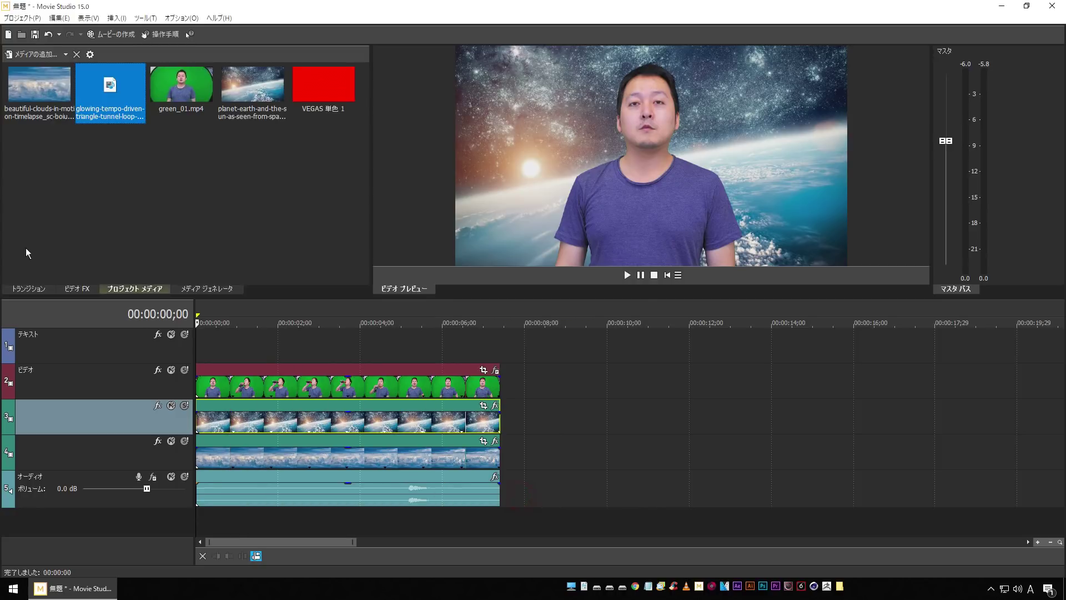
Step: Place the triangle-tunnel clip on its own track directly above the planet-earth track, trimmed to end at 00:00:07;12
{"action": "left_click_drag", "start_coordinate": [110, 89], "coordinate": [172, 544]}
{"action": "left_click_drag", "start_coordinate": [810, 492], "coordinate": [499, 493]}
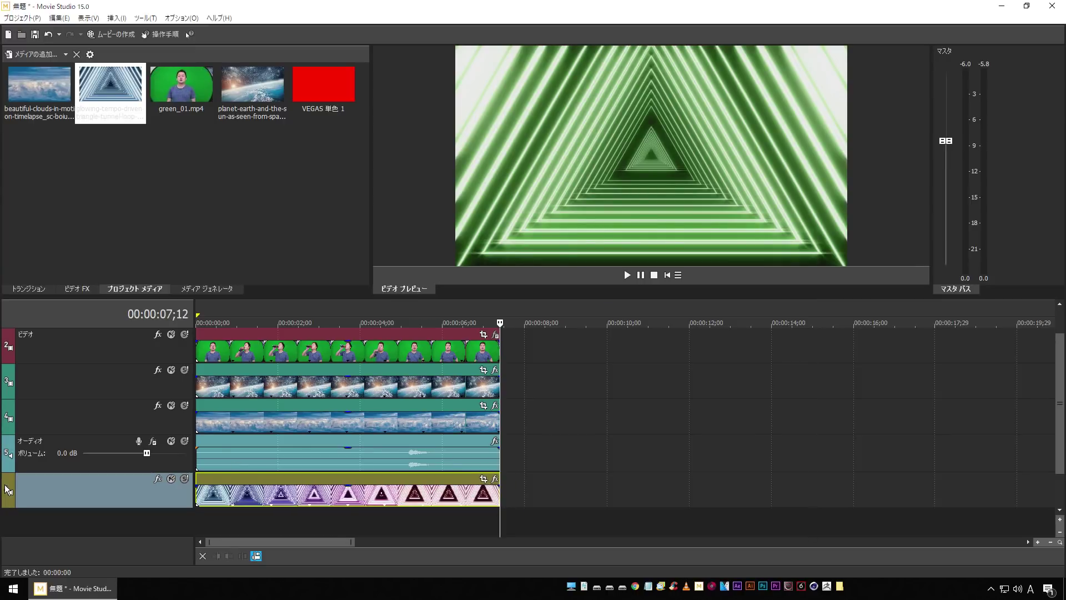
{"action": "left_click_drag", "start_coordinate": [6, 489], "coordinate": [8, 375]}
Step: Play the keyed subject over the triangle-tunnel background from the beginning and return to the start
{"action": "left_click", "coordinate": [666, 276]}
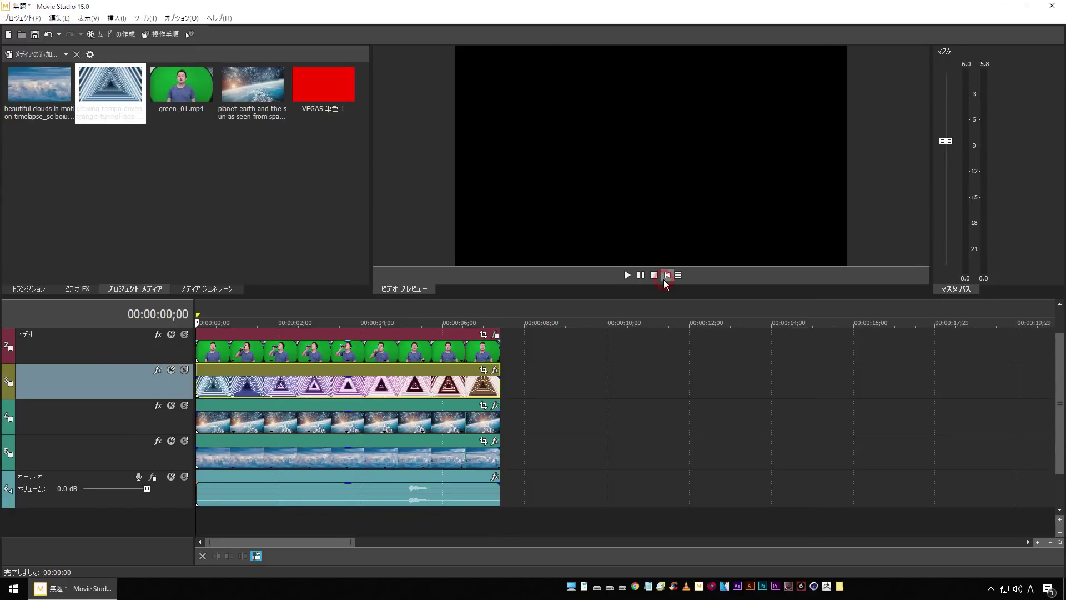
{"action": "key", "text": "space"}
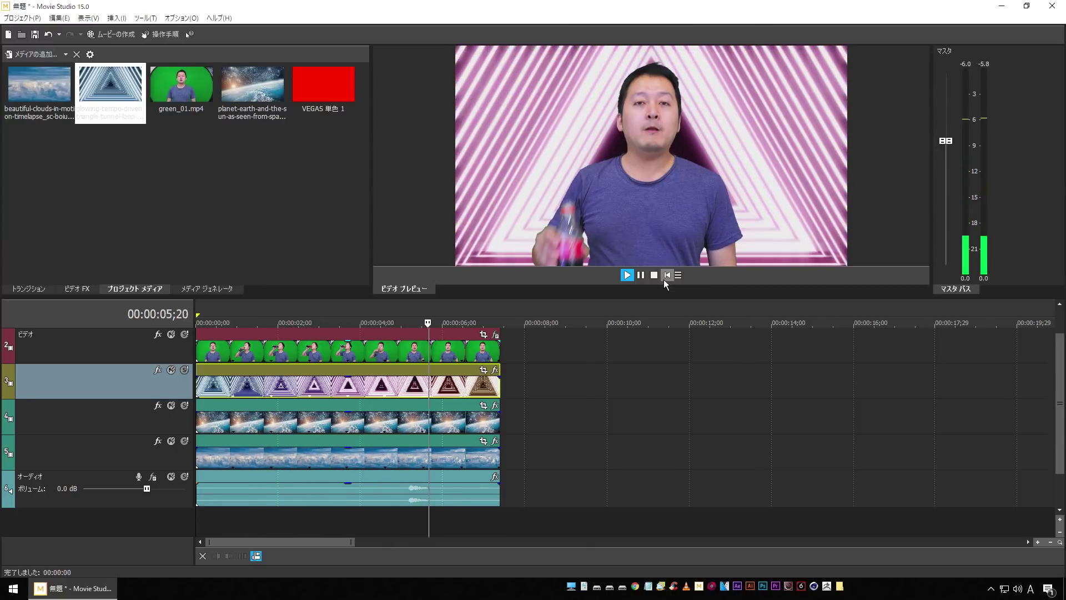
{"action": "left_click", "coordinate": [667, 275]}
Step: Import the wacky-retro-lines-and-shapes video and place it on its own track directly above the triangle-tunnel track, trimmed to end at 00:00:07;12
{"action": "left_click", "coordinate": [25, 54]}
{"action": "double_click", "coordinate": [339, 283]}
{"action": "left_click_drag", "start_coordinate": [38, 145], "coordinate": [136, 539]}
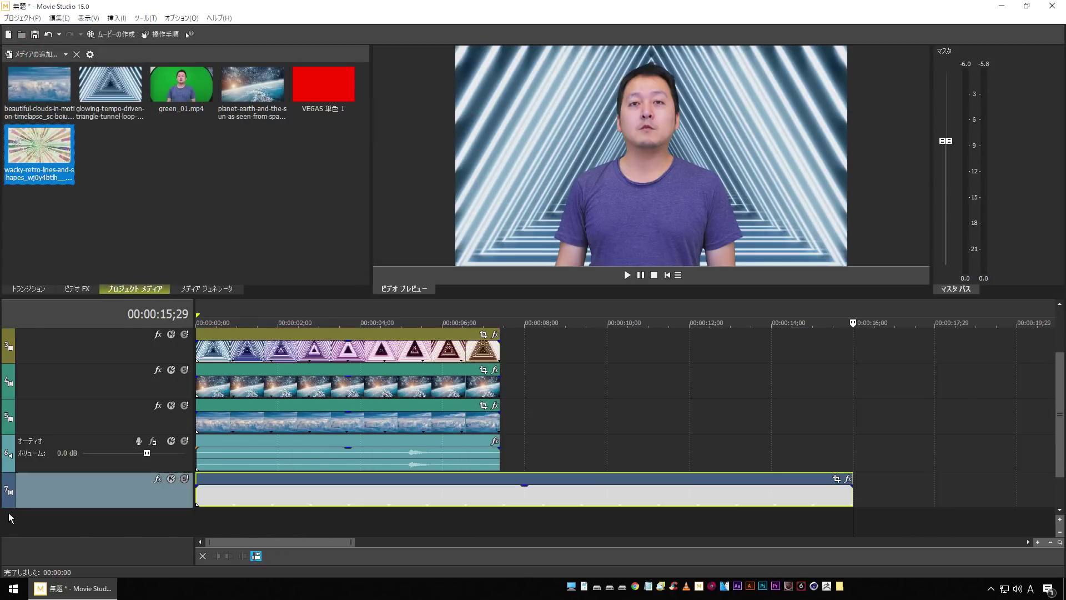
{"action": "left_click_drag", "start_coordinate": [15, 494], "coordinate": [39, 335]}
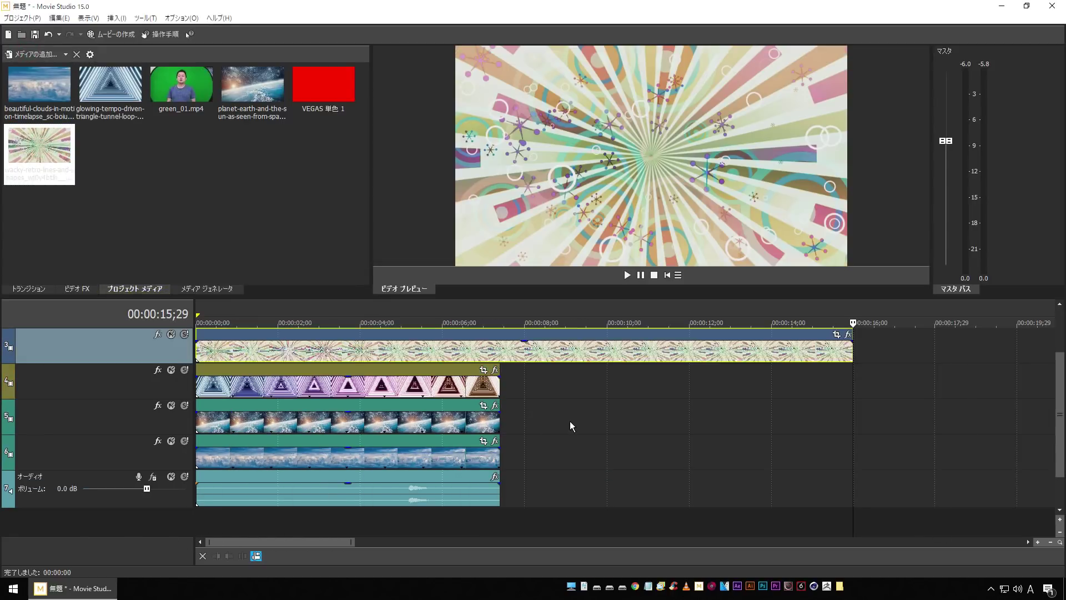
{"action": "left_click_drag", "start_coordinate": [852, 351], "coordinate": [499, 351]}
Step: Play the keyed subject over the retro-lines background from the beginning
{"action": "left_click", "coordinate": [667, 275]}
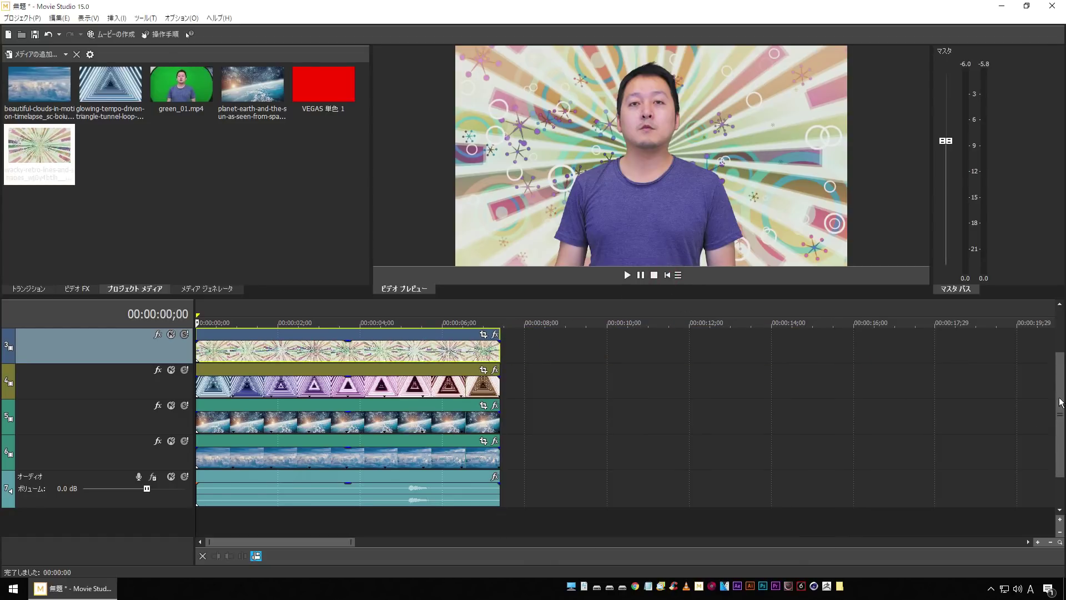
{"action": "left_click_drag", "start_coordinate": [1060, 402], "coordinate": [1060, 359]}
{"action": "key", "text": "space"}
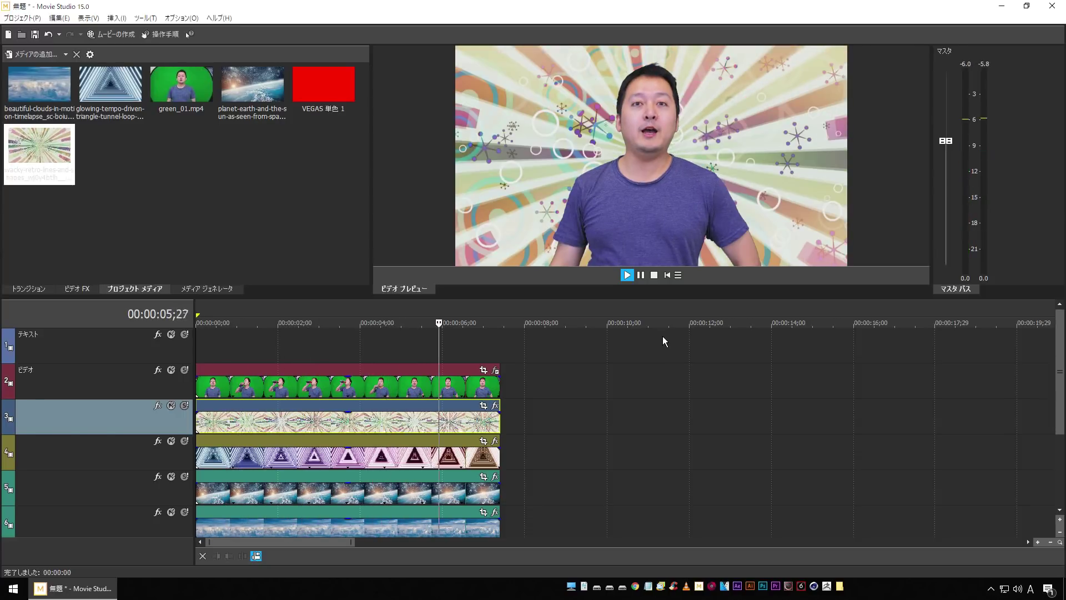
{"action": "key", "text": "space"}
Step: Go to 00:00:04;05 and mute the retro-lines and triangle-tunnel tracks to expose the planet-earth background
{"action": "left_click", "coordinate": [367, 349]}
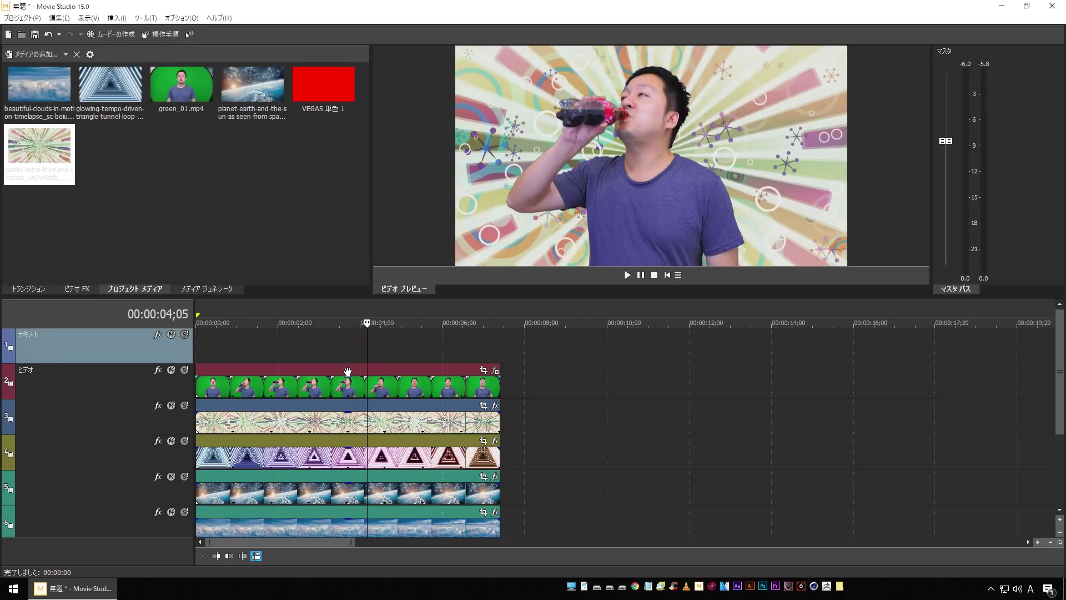
{"action": "left_click", "coordinate": [172, 406]}
{"action": "left_click", "coordinate": [172, 441]}
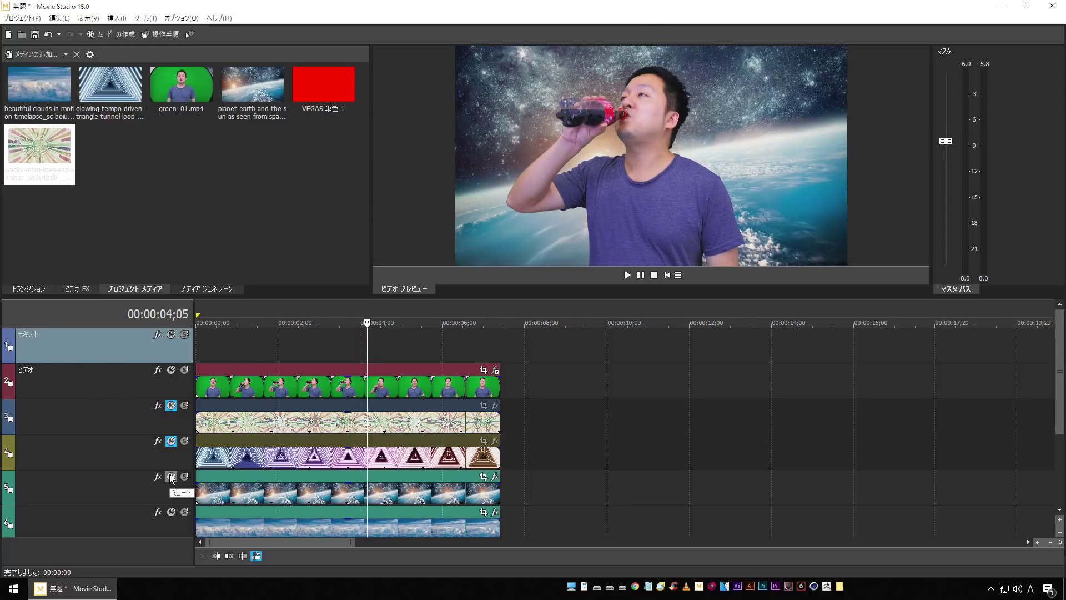
Step: Play part of the composite over the planet-earth background and move the playhead to 00:00:04;22
{"action": "left_click", "coordinate": [308, 352]}
{"action": "key", "text": "space"}
{"action": "key", "text": "space"}
{"action": "left_click", "coordinate": [390, 352]}
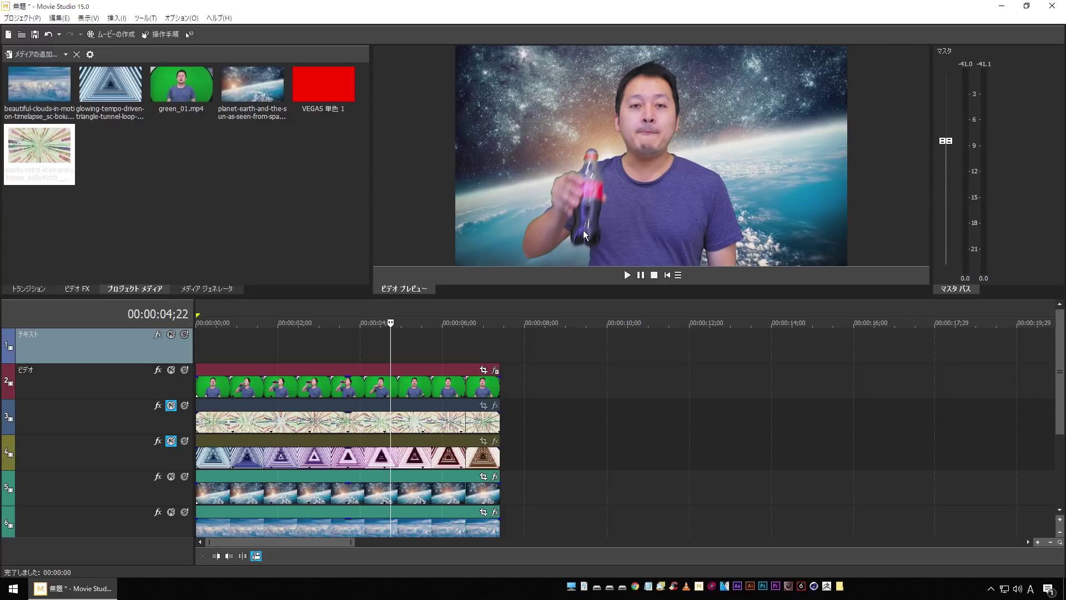
Step: Add the VEGAS Levels effect to the green_01 clip, with output start at 0.061 and gamma at 0.796
{"action": "left_click", "coordinate": [494, 370]}
{"action": "left_click", "coordinate": [301, 92]}
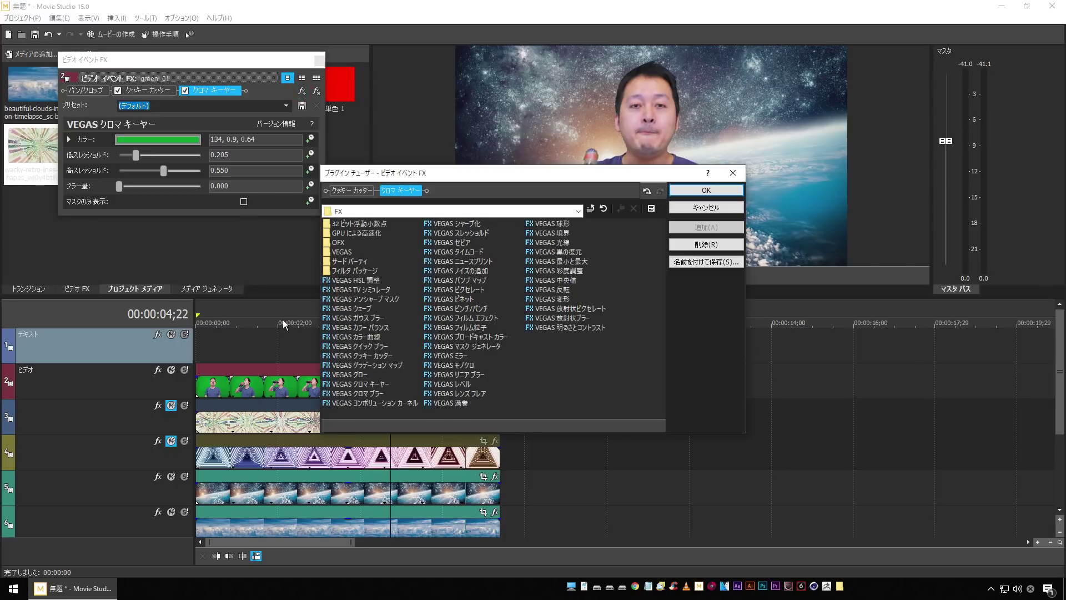
{"action": "left_click", "coordinate": [450, 383]}
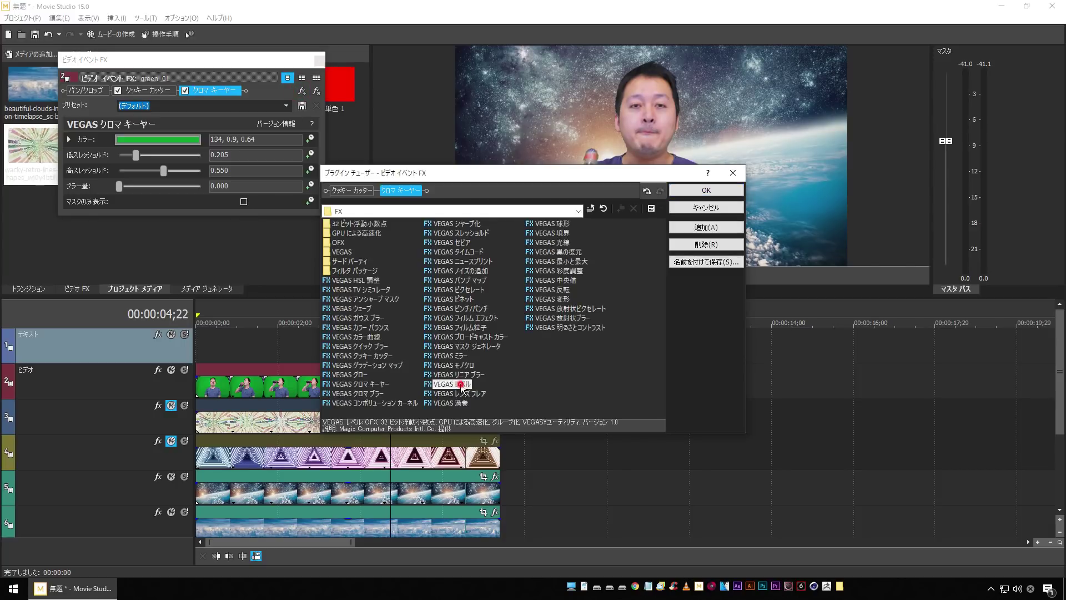
{"action": "left_click", "coordinate": [706, 227]}
{"action": "left_click", "coordinate": [706, 190]}
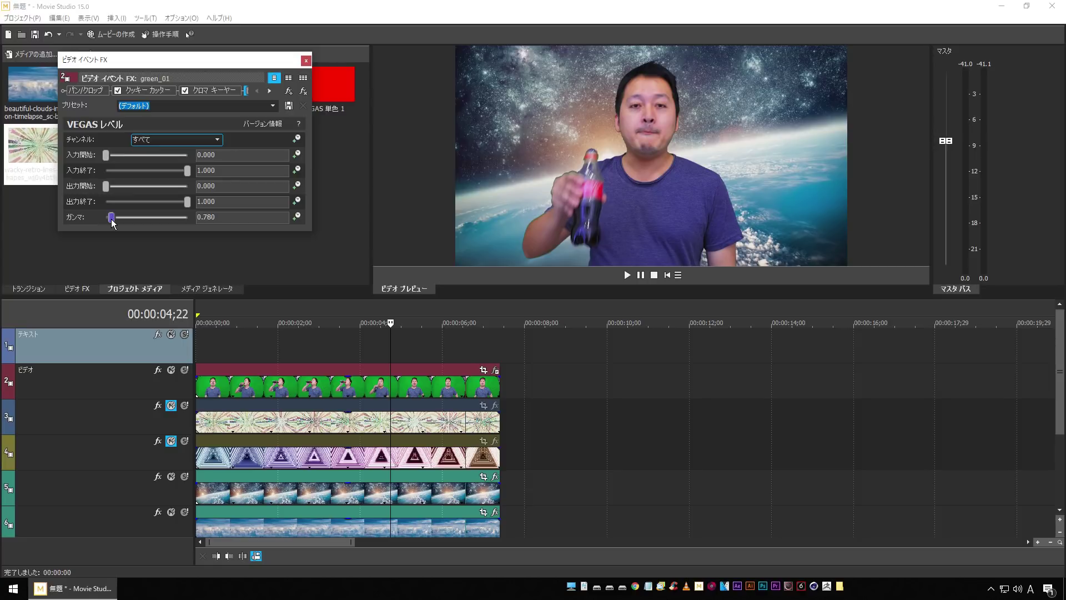
{"action": "left_click_drag", "start_coordinate": [111, 219], "coordinate": [111, 218]}
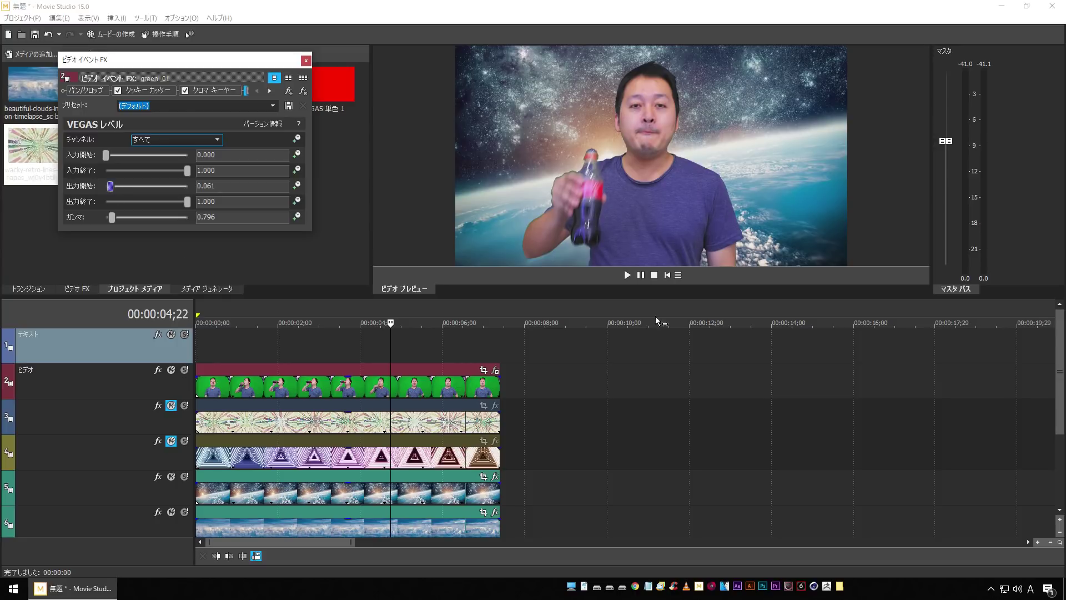
Step: Play the level-adjusted subject over the planet-earth background from the beginning and stop playback
{"action": "left_click", "coordinate": [668, 275]}
{"action": "left_click", "coordinate": [627, 275]}
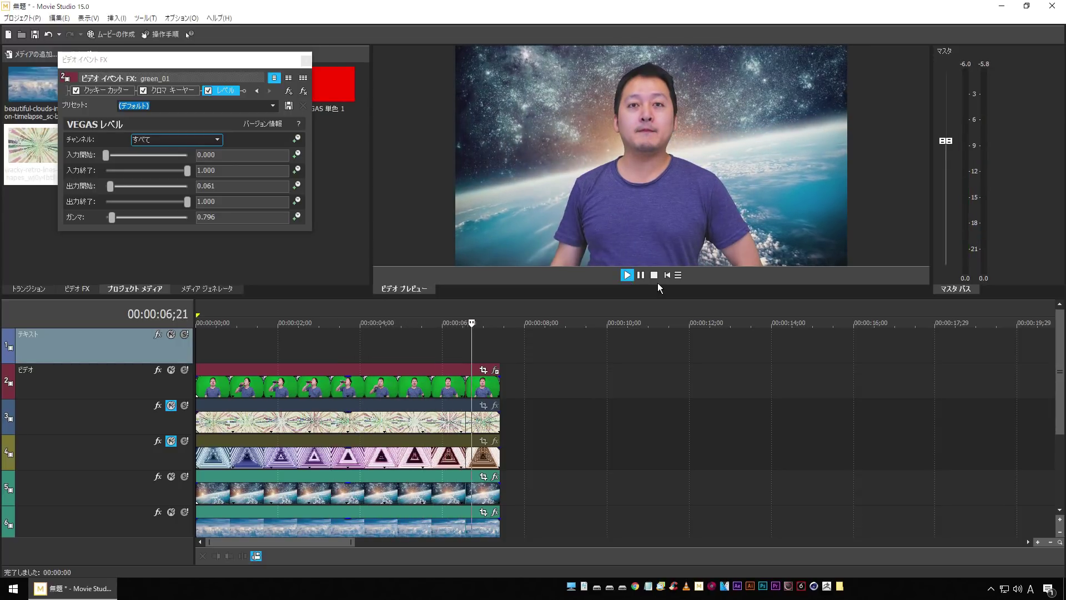
{"action": "left_click", "coordinate": [654, 275]}
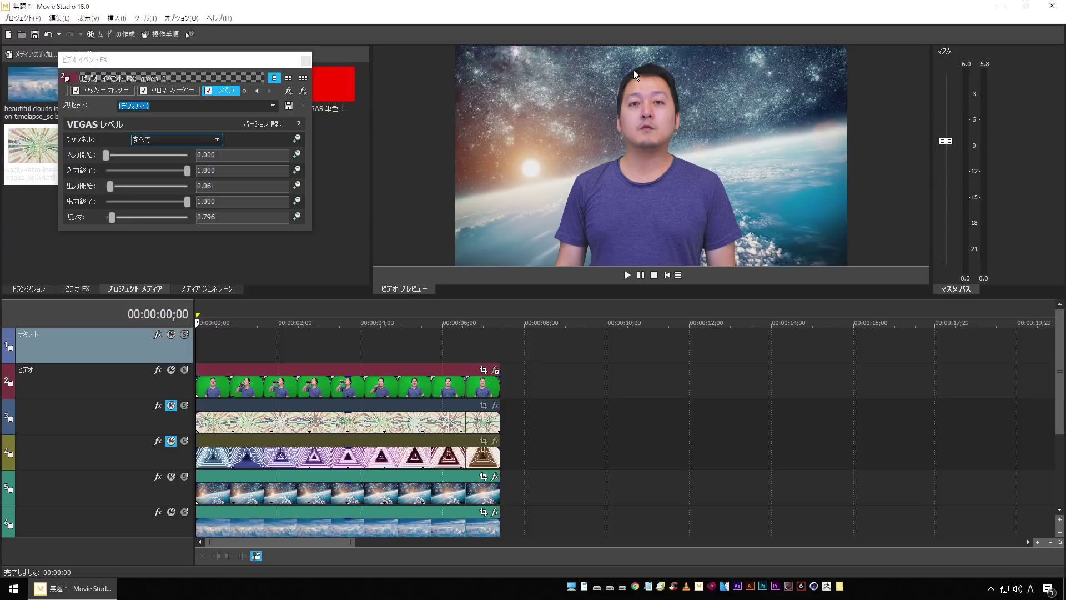
Step: Open the video preview's quality options and play the level-adjusted composite once more
{"action": "right_click", "coordinate": [499, 214]}
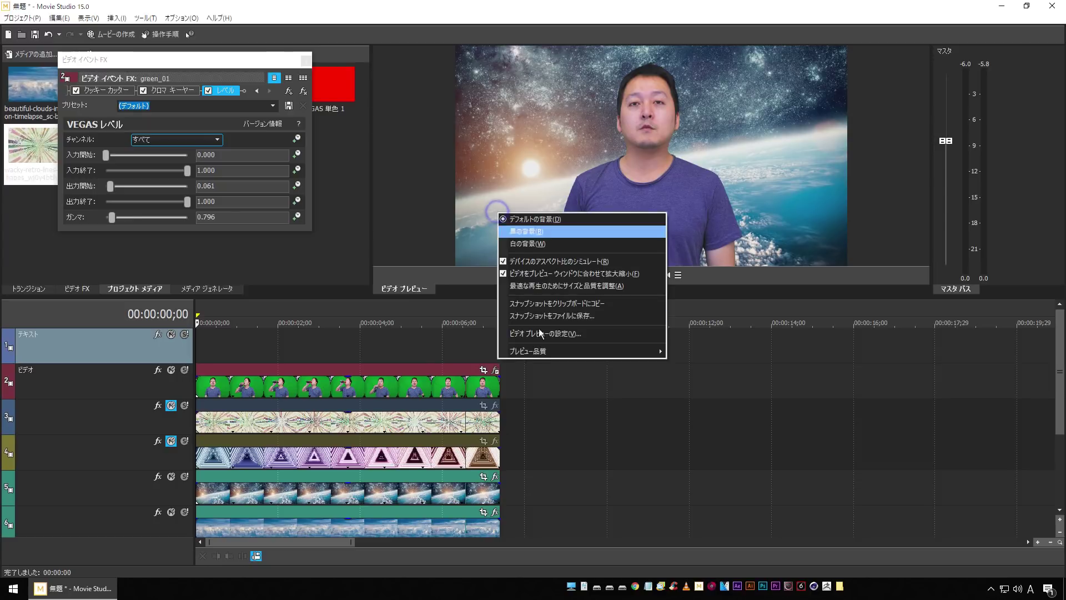
{"action": "left_click", "coordinate": [520, 355]}
{"action": "left_click", "coordinate": [750, 364]}
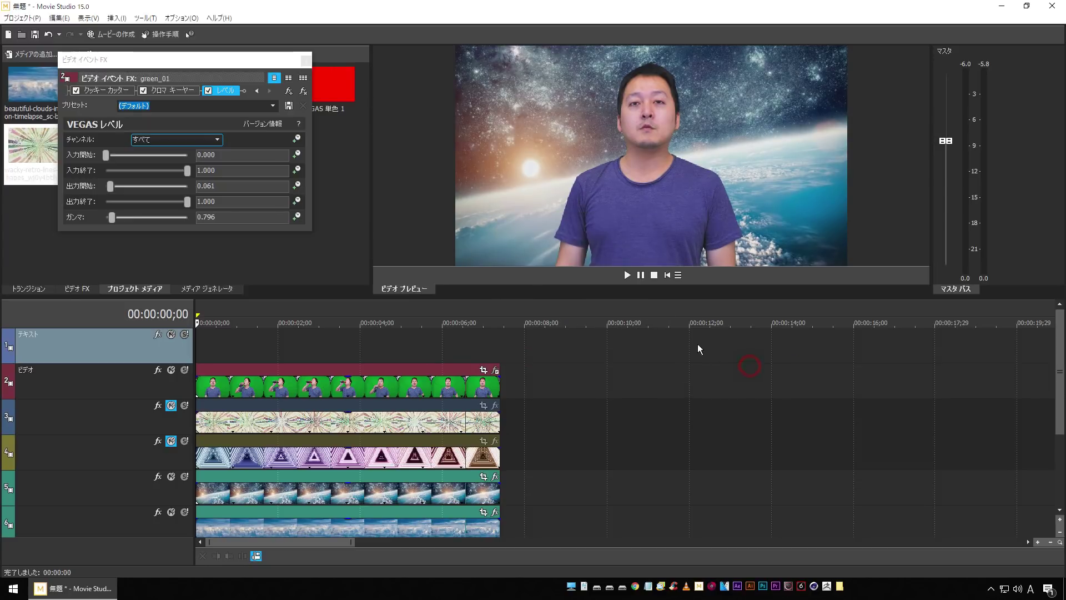
{"action": "left_click", "coordinate": [628, 274]}
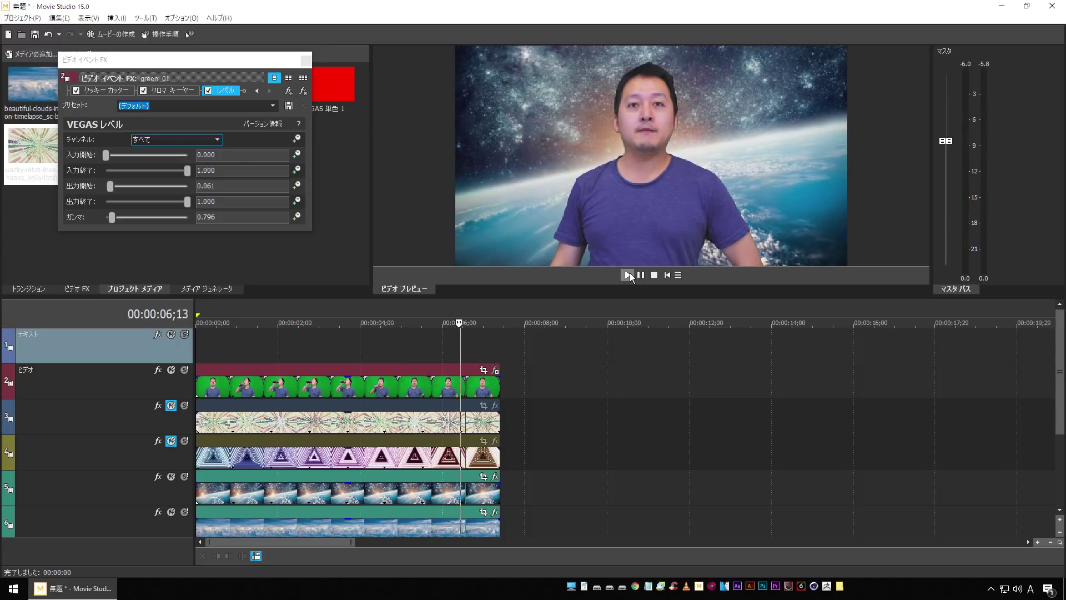
{"action": "left_click", "coordinate": [654, 275]}
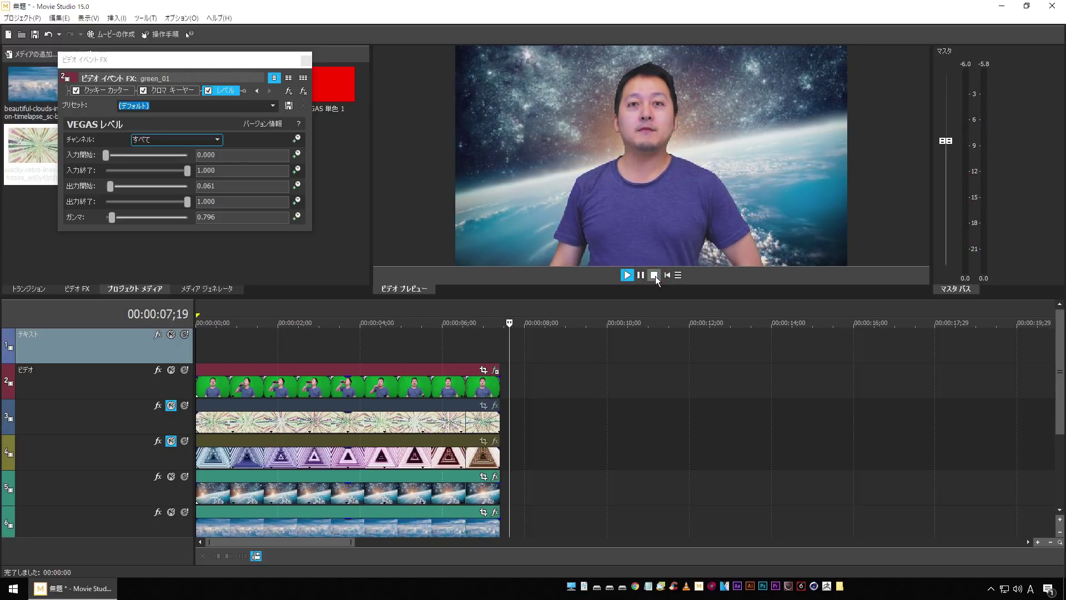